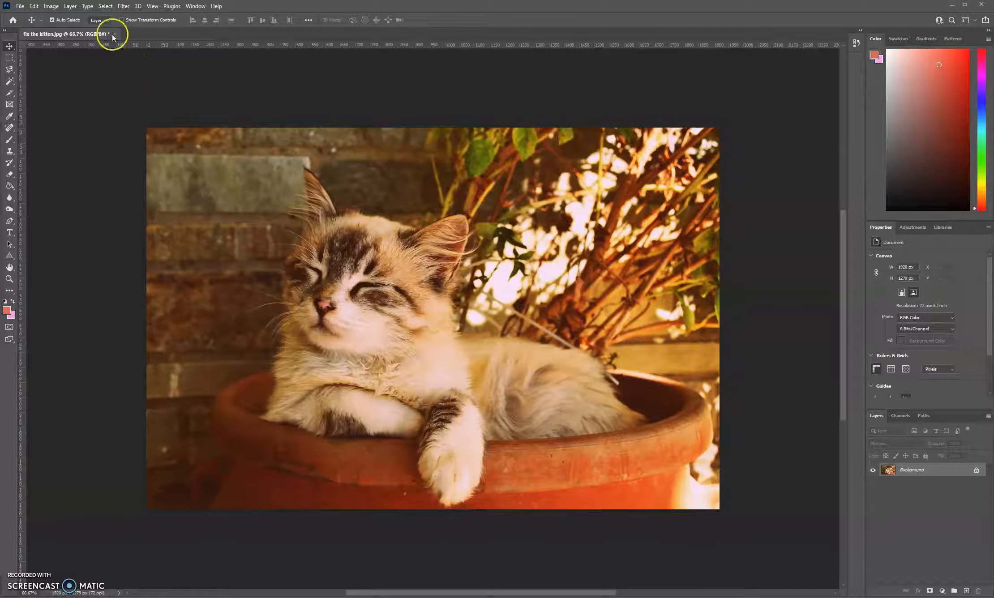
- Try a Brightness/Contrast adjustment on the kitten photo, testing contrast at 100 and brightness 31 with contrast -50, and discard it
left_click(52, 7)
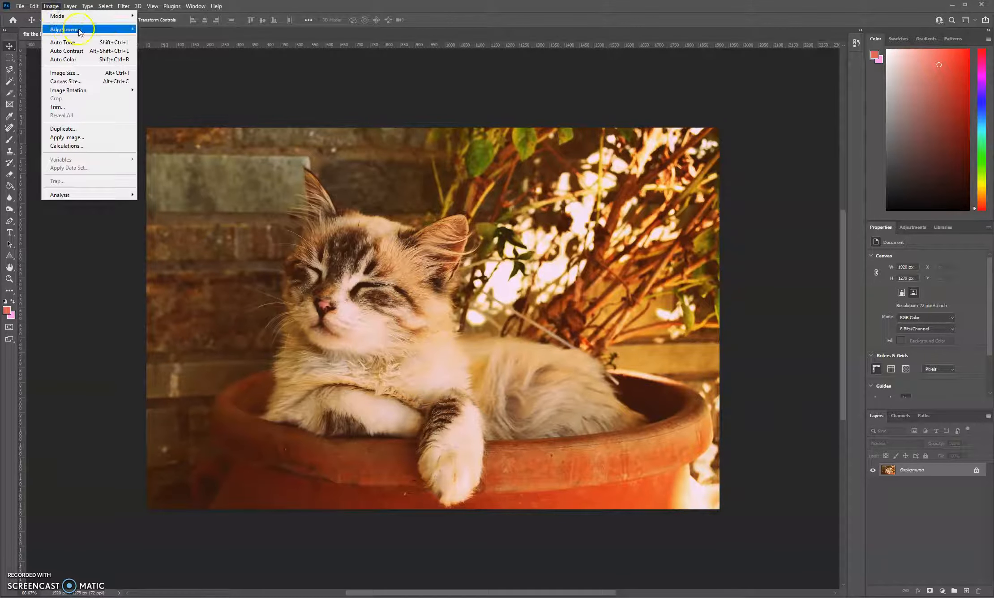
mouse_move(124, 30)
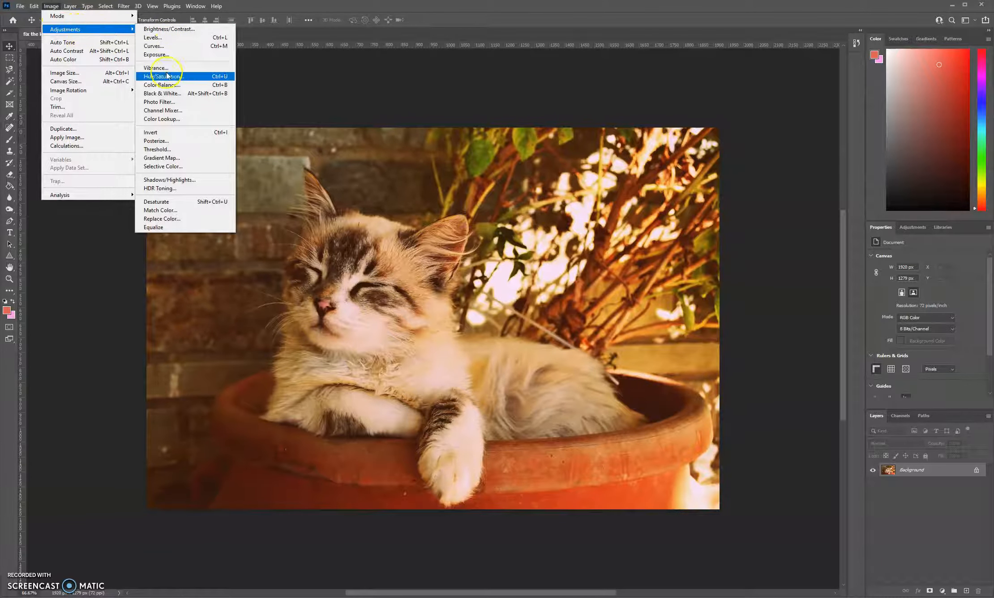
left_click(173, 29)
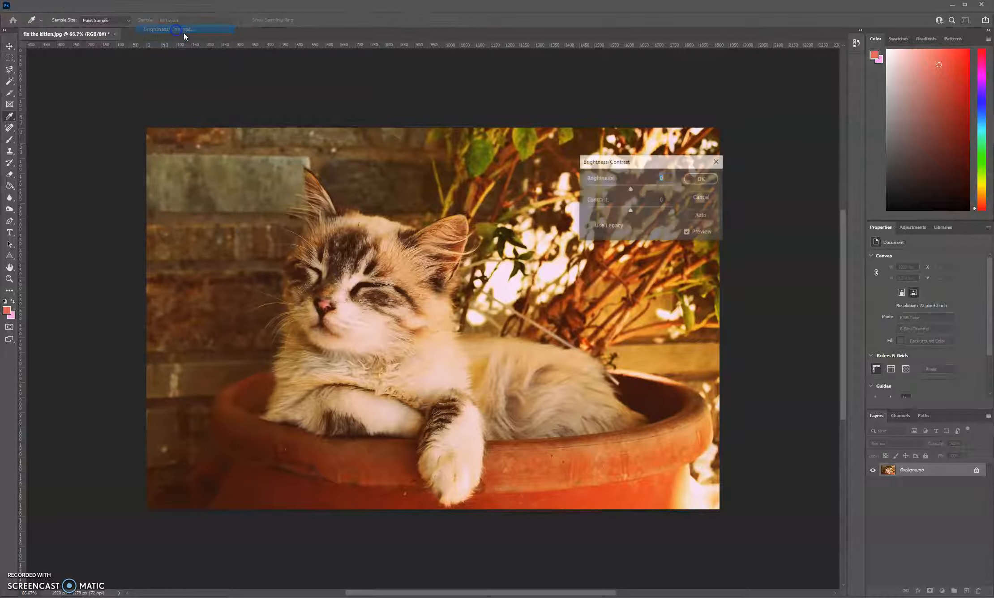
left_click_drag(631, 192, 671, 210)
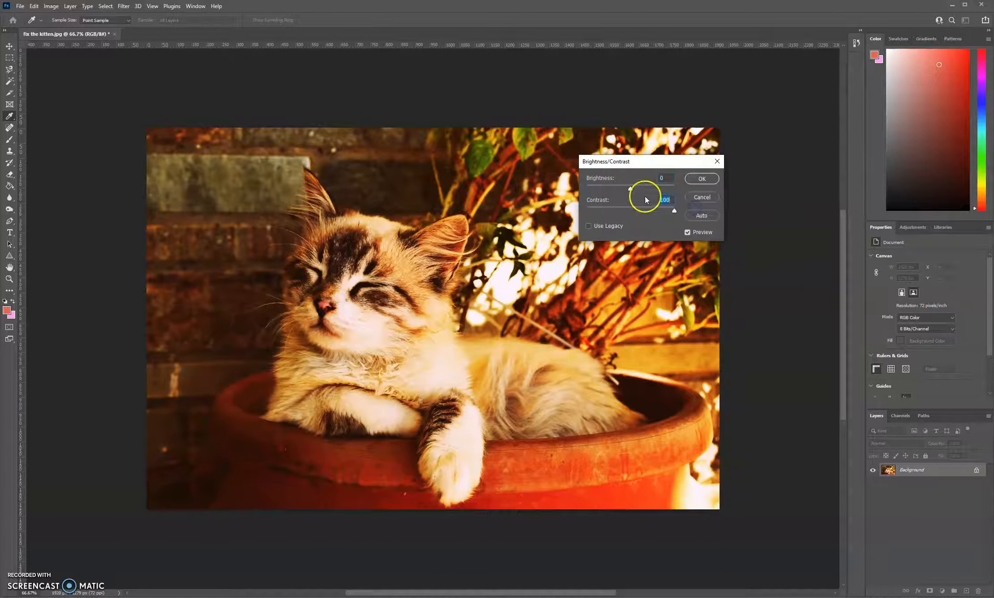
left_click_drag(631, 189, 560, 215)
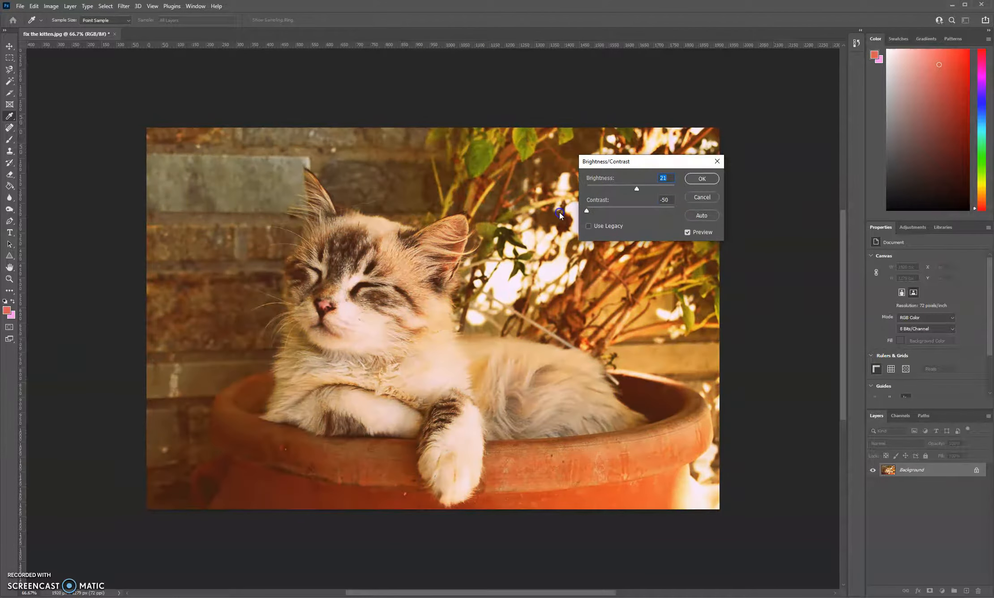
mouse_move(633, 189)
left_mouse_down()
mouse_move(586, 189)
mouse_move(640, 189)
left_mouse_up()
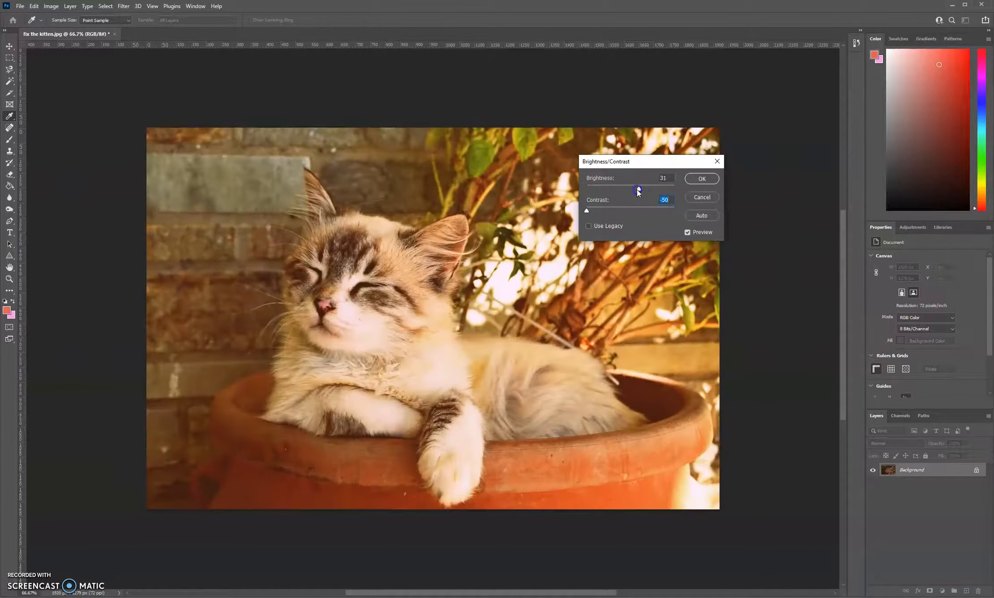
left_click(699, 196)
key("v")
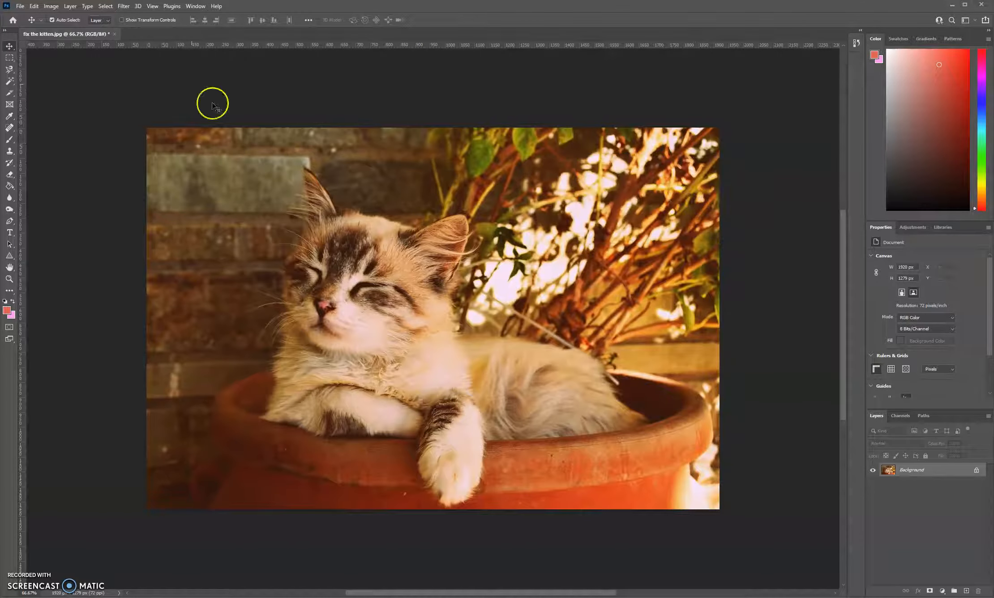
- Try a Levels adjustment on the RGB channel with the white input level at 190, and return the input levels to 0 and 255
left_click(70, 6)
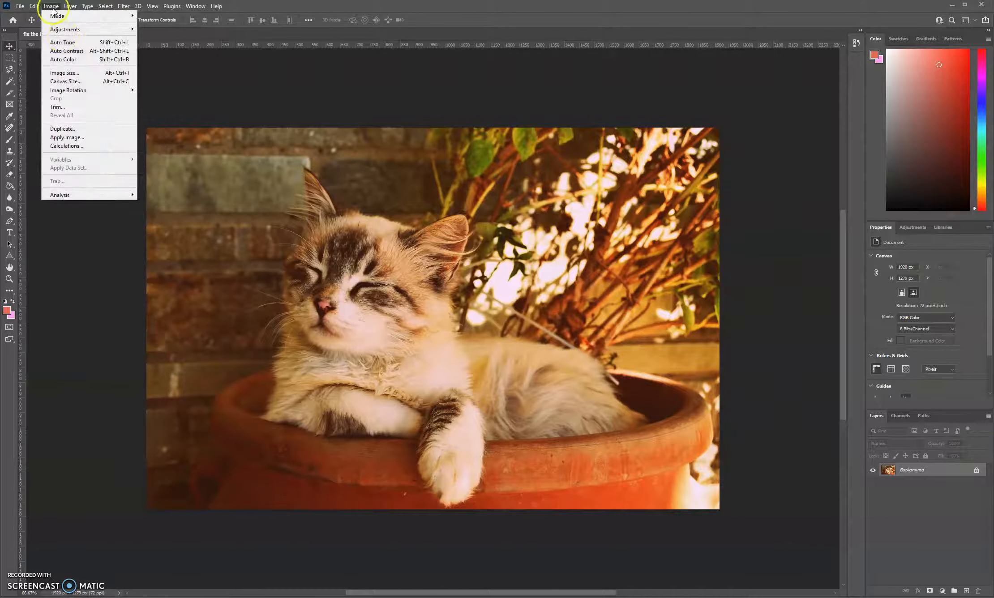
mouse_move(91, 31)
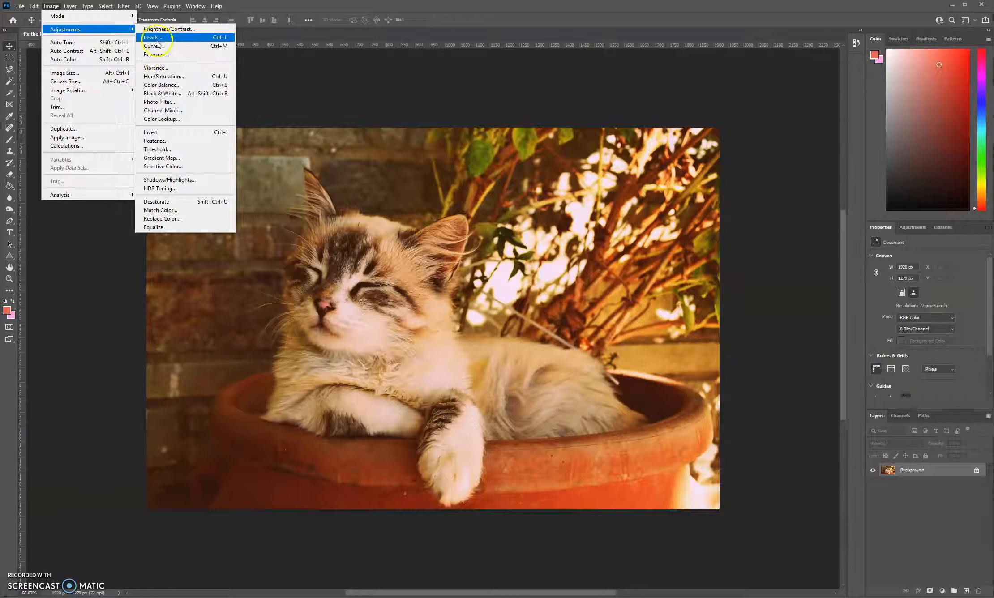
key("Escape")
key("Escape")
key("i")
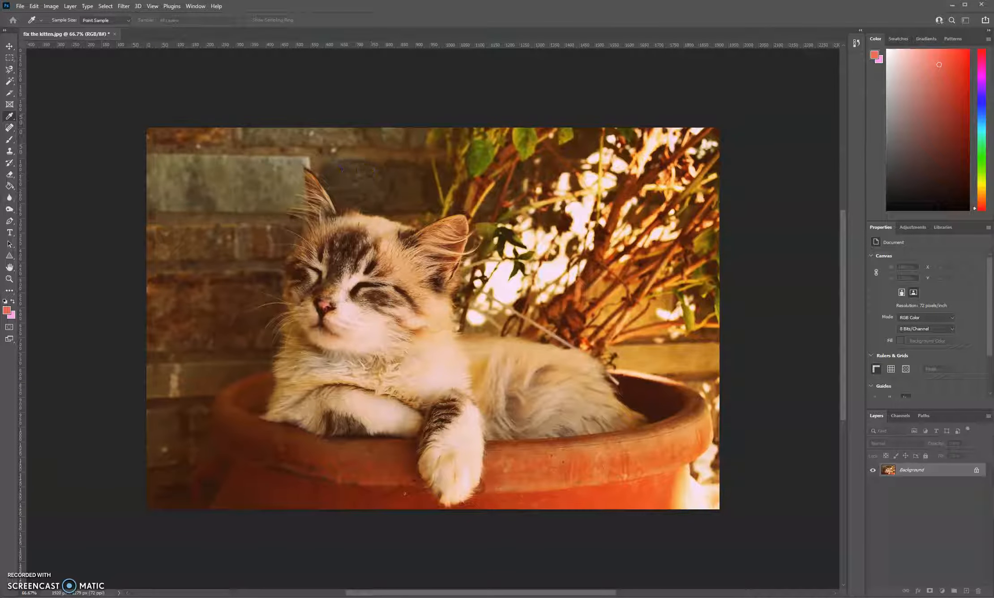
key("ctrl+l")
left_click_drag(532, 143, 503, 141)
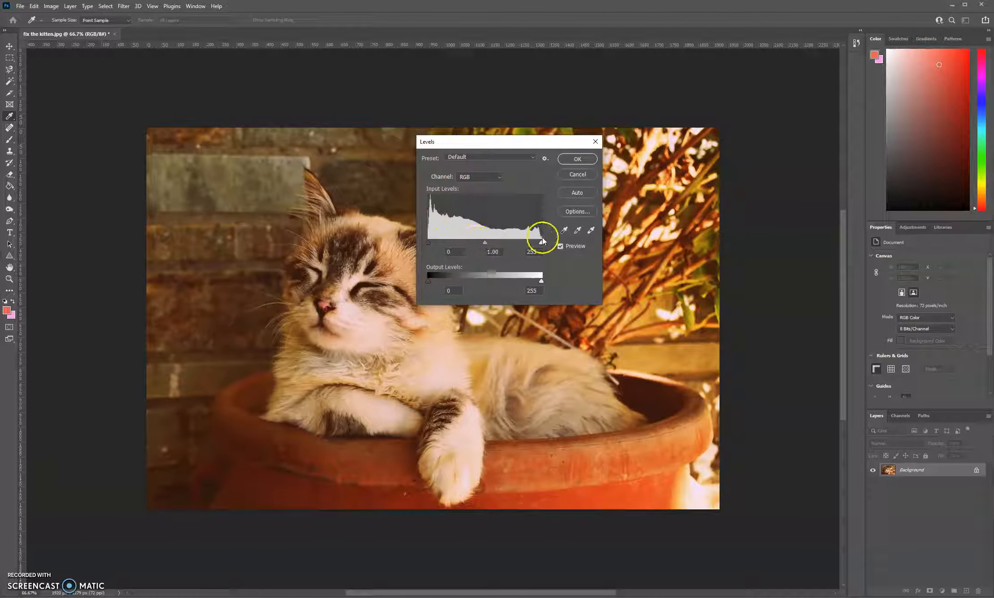
left_click_drag(542, 245, 514, 245)
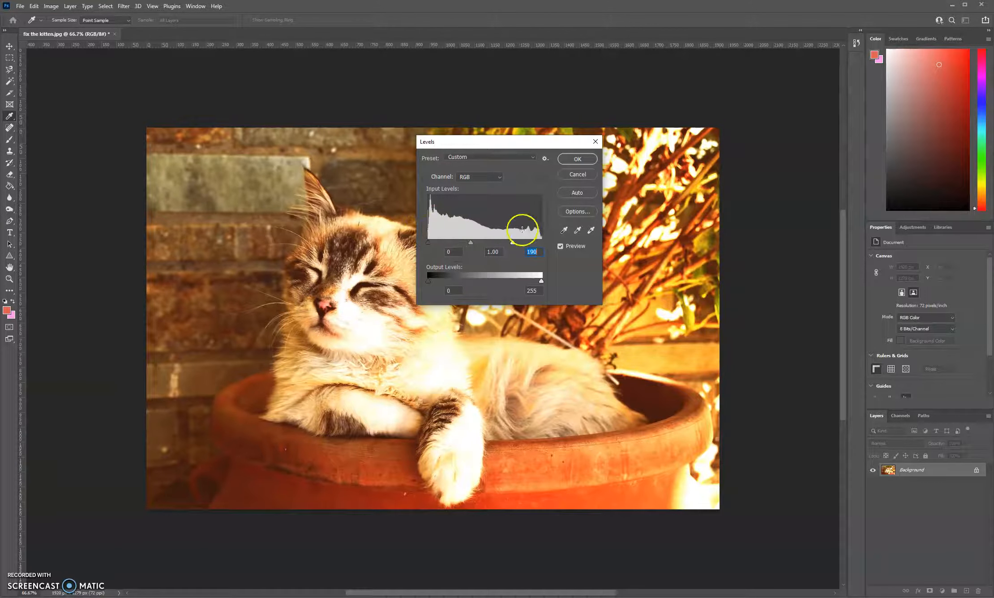
mouse_move(513, 244)
left_mouse_down()
mouse_move(534, 248)
mouse_move(515, 244)
left_mouse_up()
left_click_drag(514, 244, 537, 244)
mouse_move(429, 243)
left_mouse_down()
mouse_move(446, 243)
mouse_move(422, 245)
left_mouse_up()
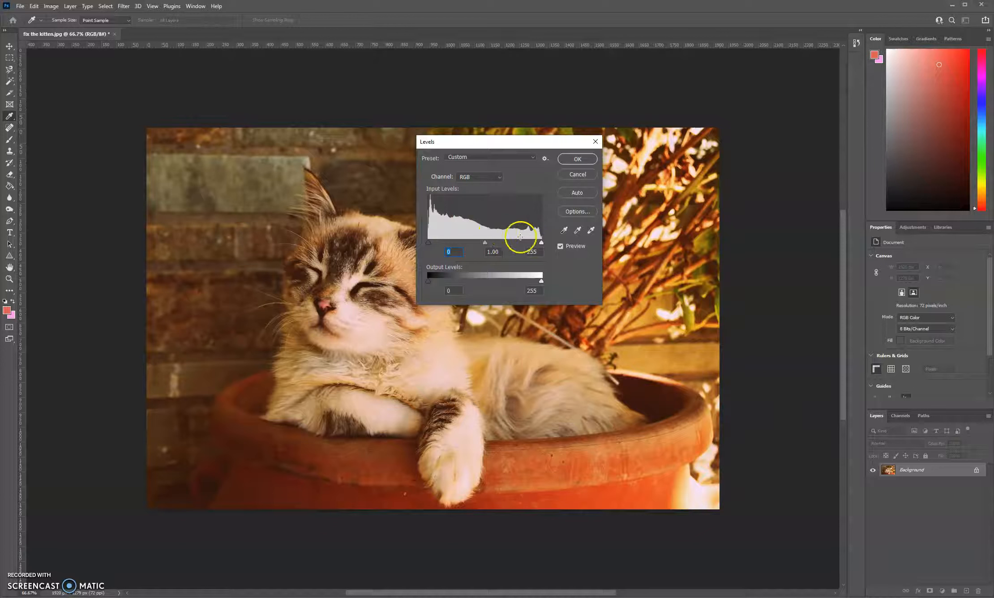
- Try lowering the white input level to 197, restore it, and discard the Levels adjustment
mouse_move(540, 281)
left_mouse_down()
mouse_move(525, 282)
mouse_move(548, 282)
left_mouse_up()
left_click_drag(541, 244, 517, 246)
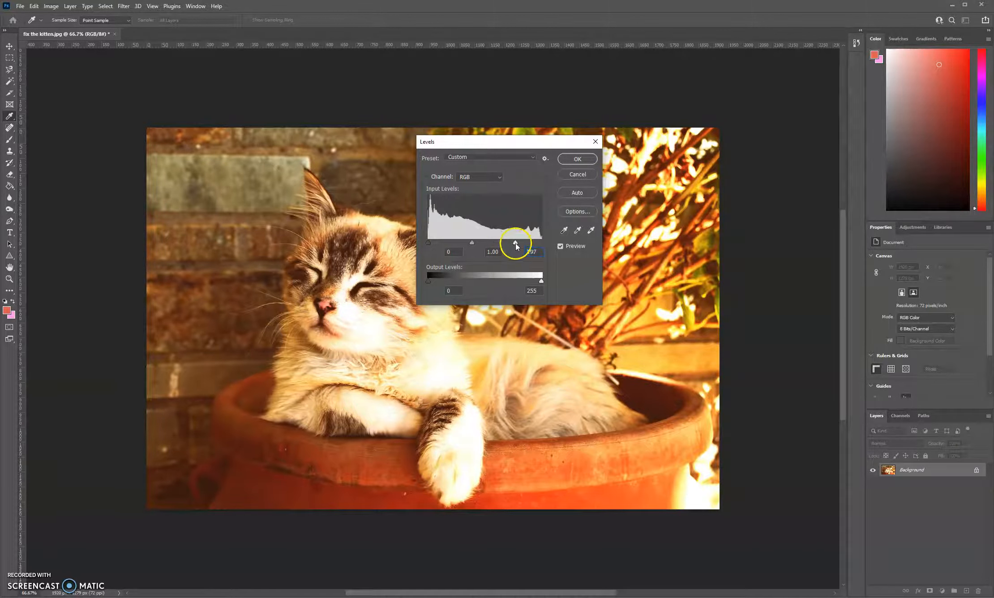
left_click_drag(516, 246, 542, 244)
left_click(580, 175)
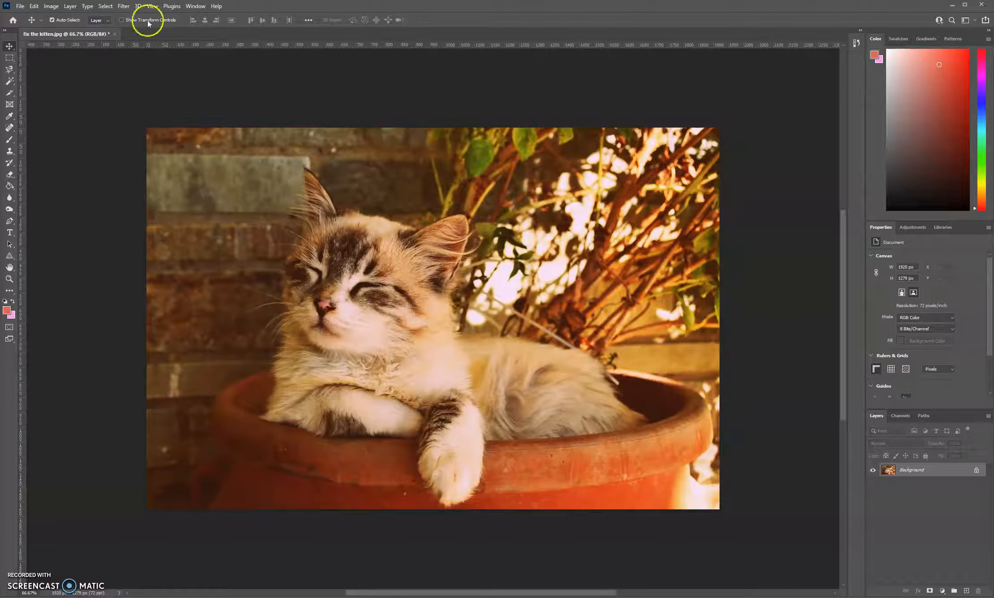
- Try darkening and brightening the photo with an RGB Curves point, from input 87, output 59 to input 42, output 87
left_click(51, 7)
mouse_move(120, 30)
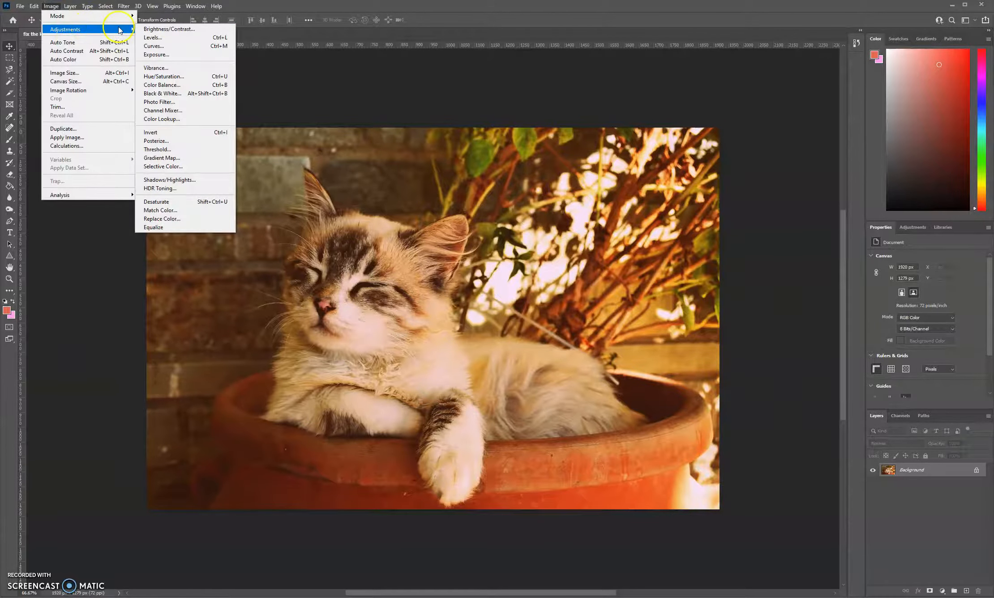
left_click(160, 45)
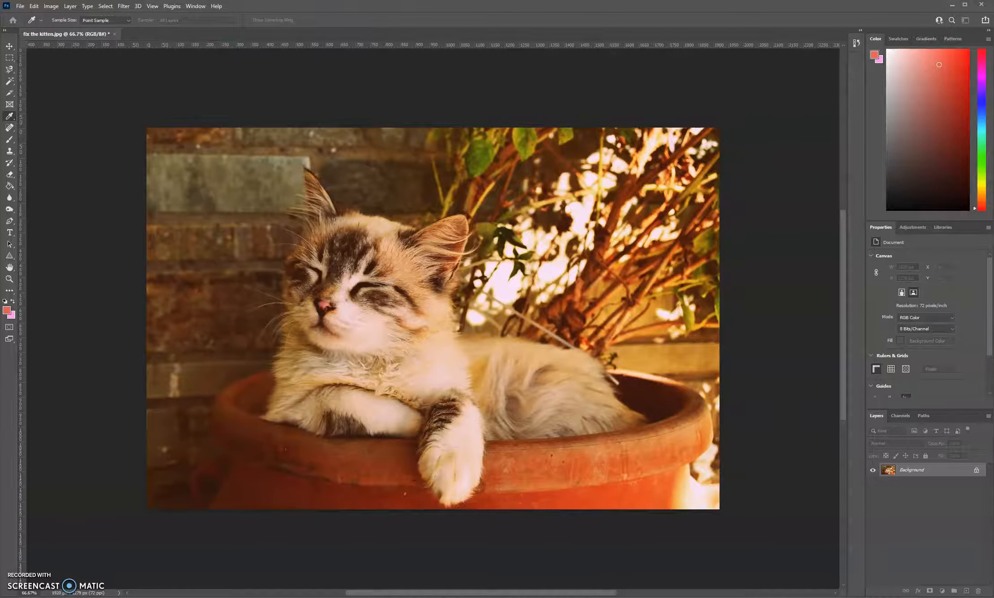
left_click_drag(546, 161, 391, 144)
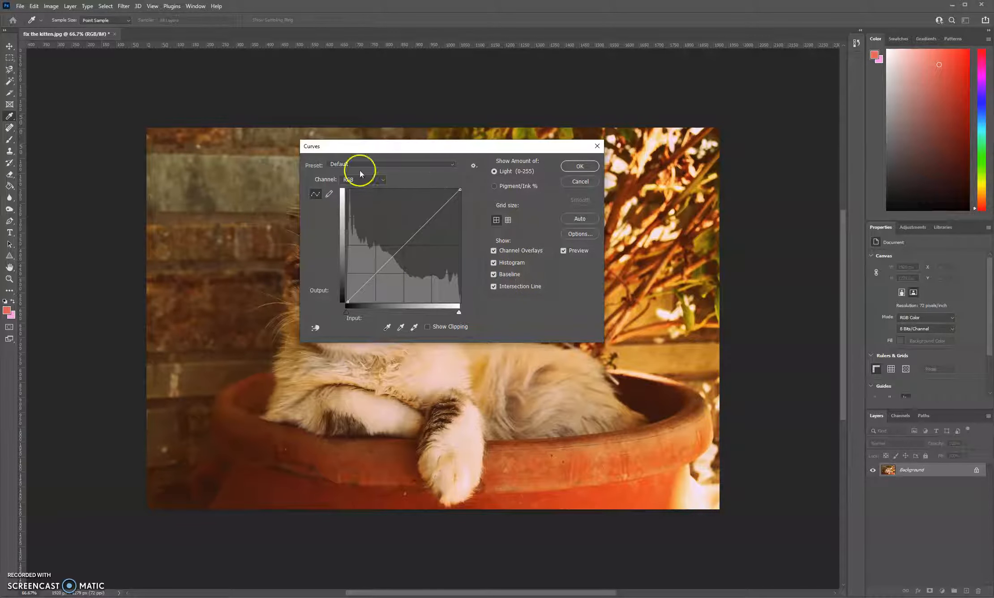
left_click_drag(380, 269, 385, 275)
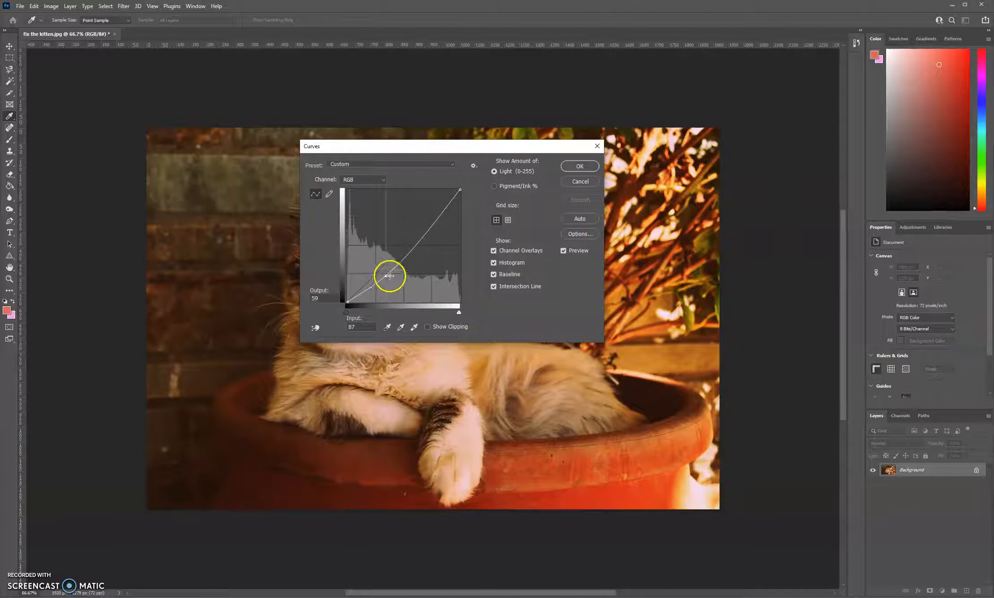
left_click_drag(387, 277, 370, 261)
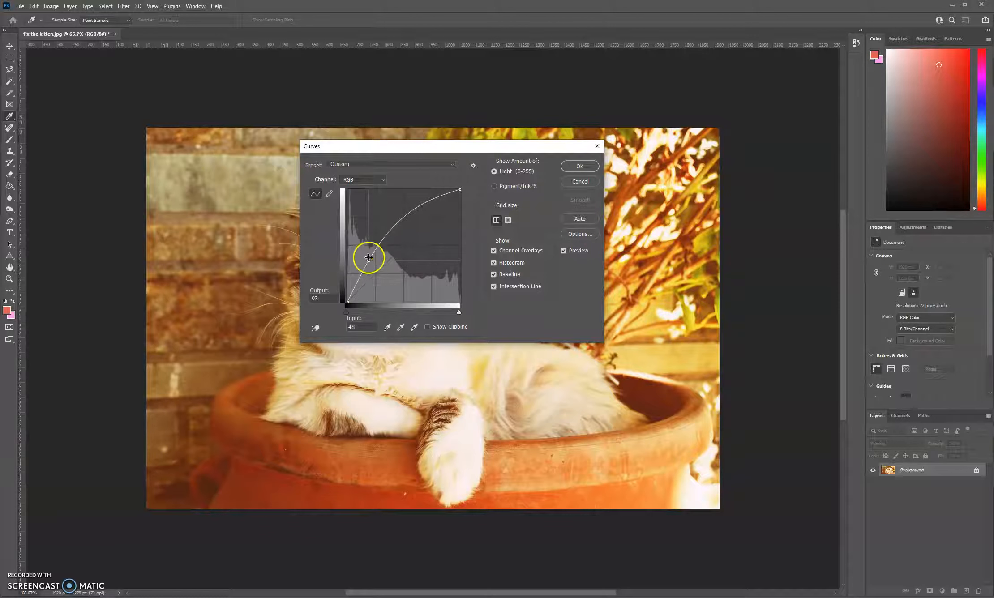
mouse_move(368, 261)
left_mouse_down()
mouse_move(356, 262)
mouse_move(366, 264)
left_mouse_up()
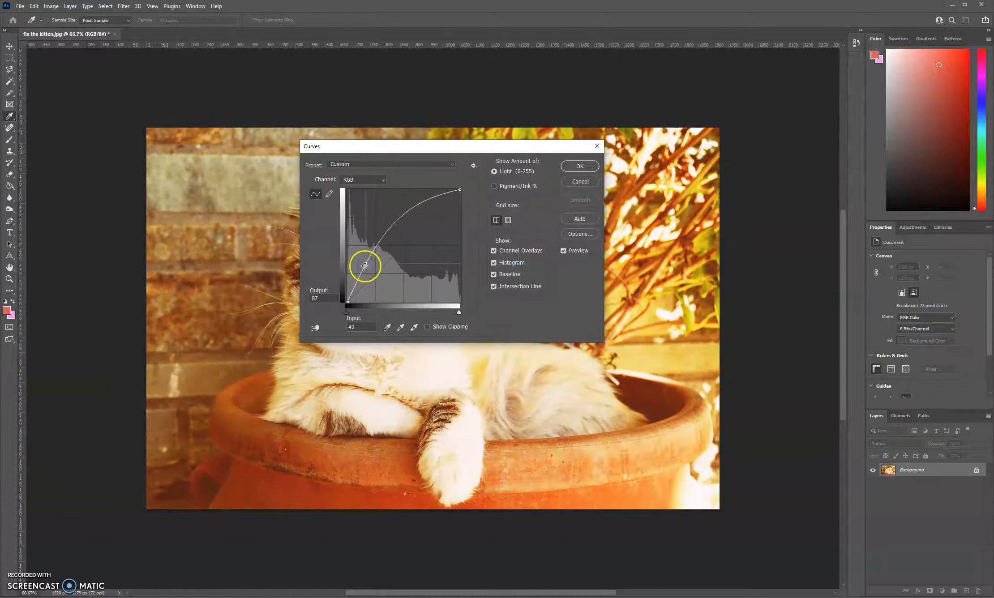
- Try a steep contrast curve with points at input 116, output 33 and input 168, output 183, and discard the Curves adjustment
left_click_drag(364, 267, 397, 288)
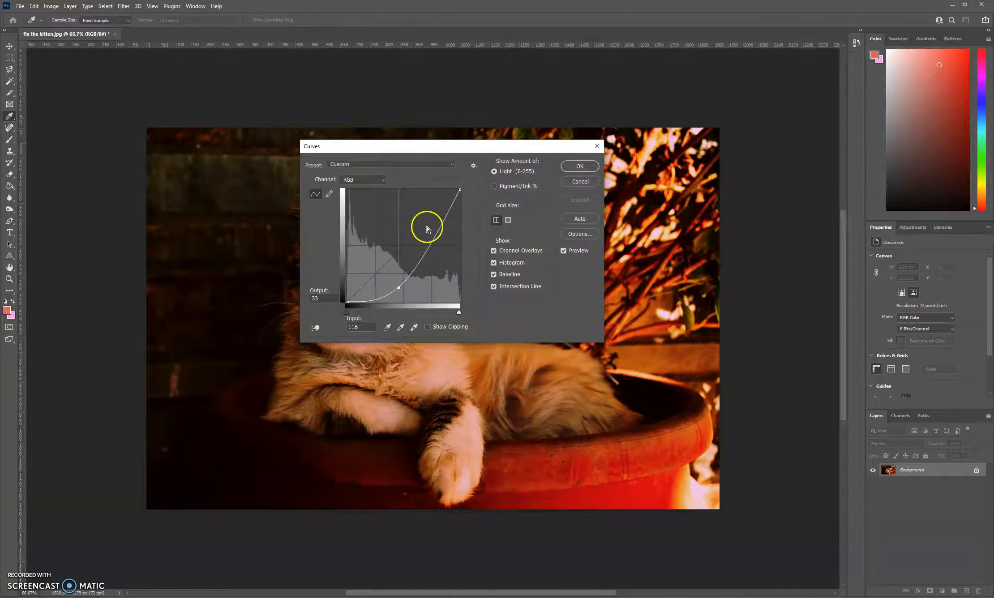
left_click_drag(438, 229, 422, 221)
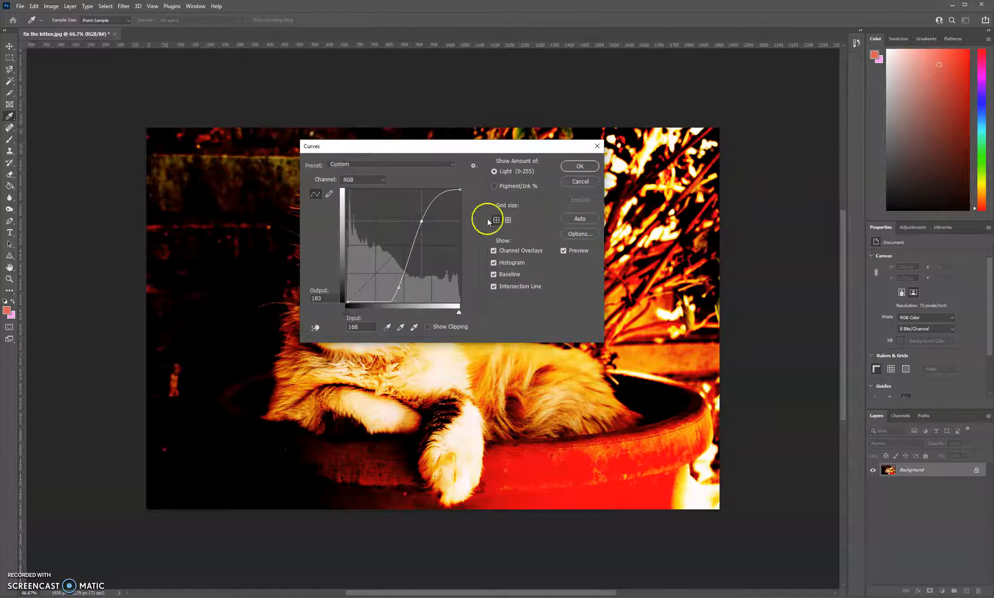
left_click(587, 183)
left_click(580, 166)
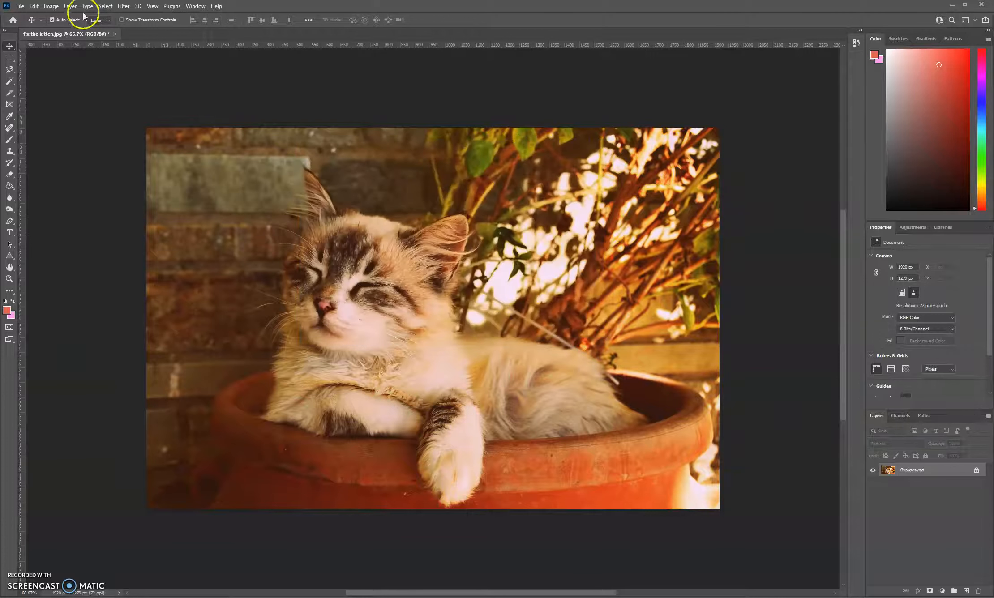
- Apply an Exposure adjustment of about -0.16 to the kitten photo
left_click(70, 6)
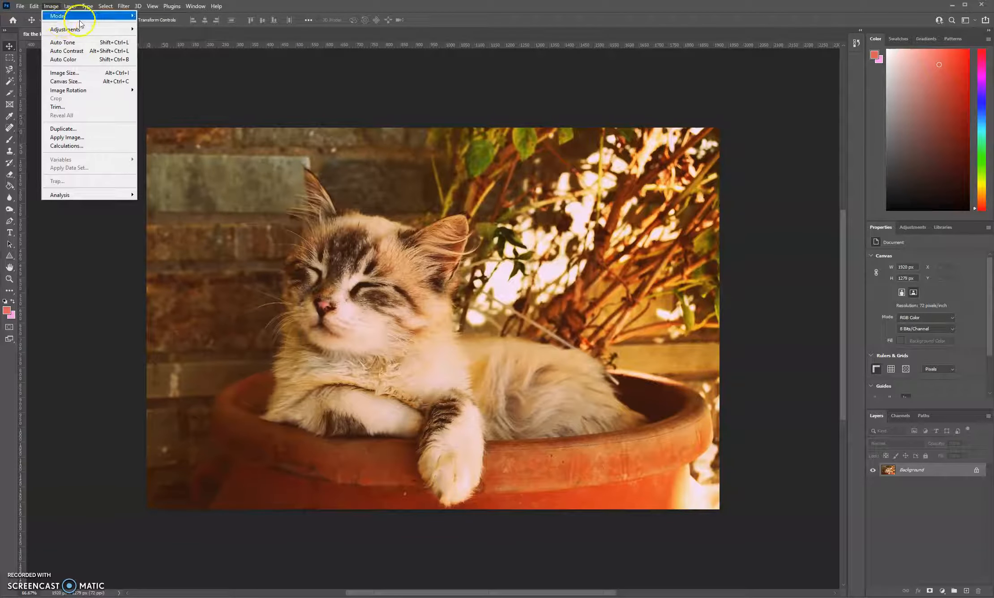
mouse_move(81, 29)
left_click(168, 55)
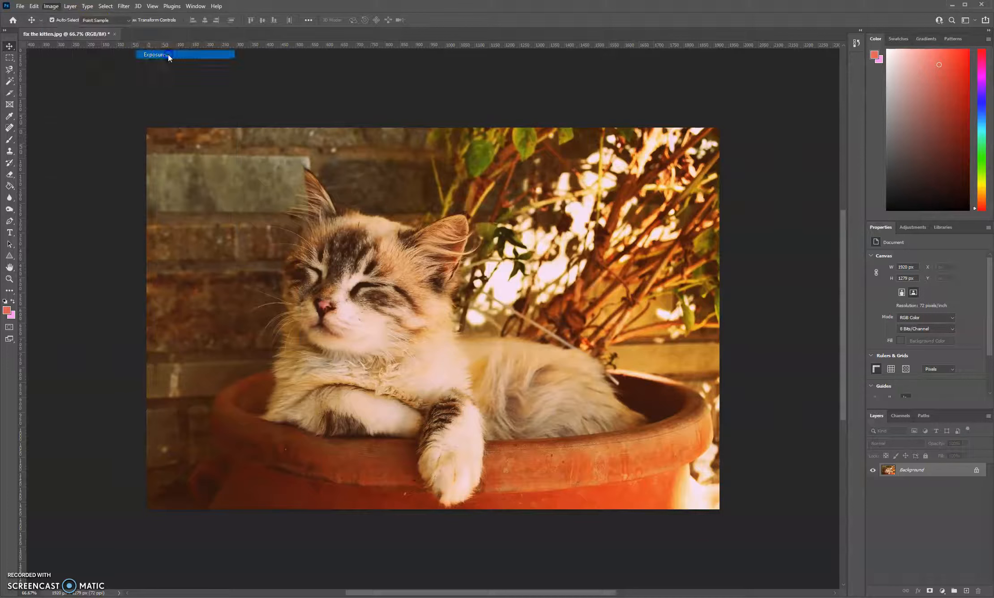
left_click_drag(629, 204, 684, 209)
left_click_drag(685, 207, 627, 212)
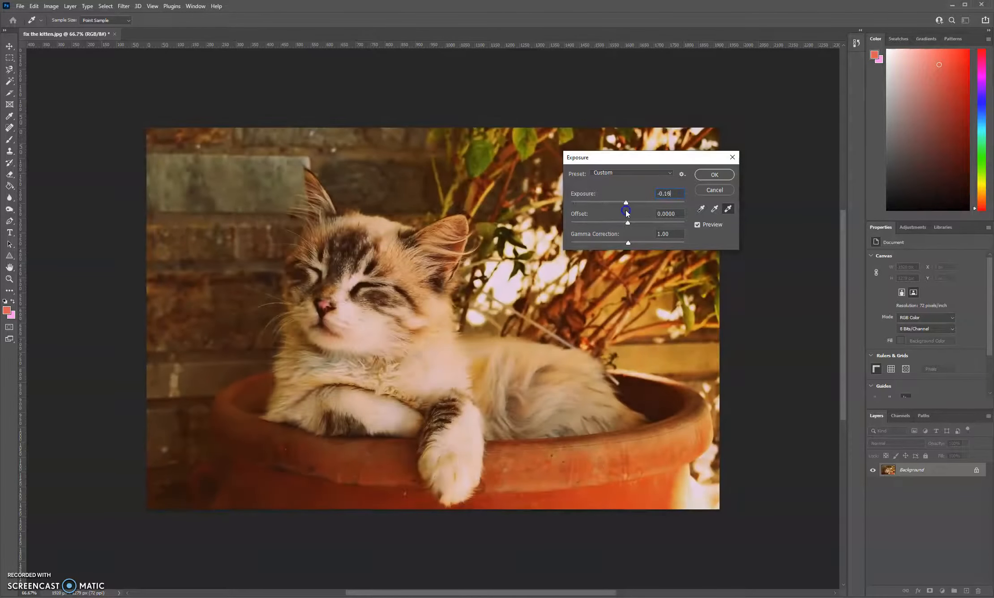
left_click(711, 174)
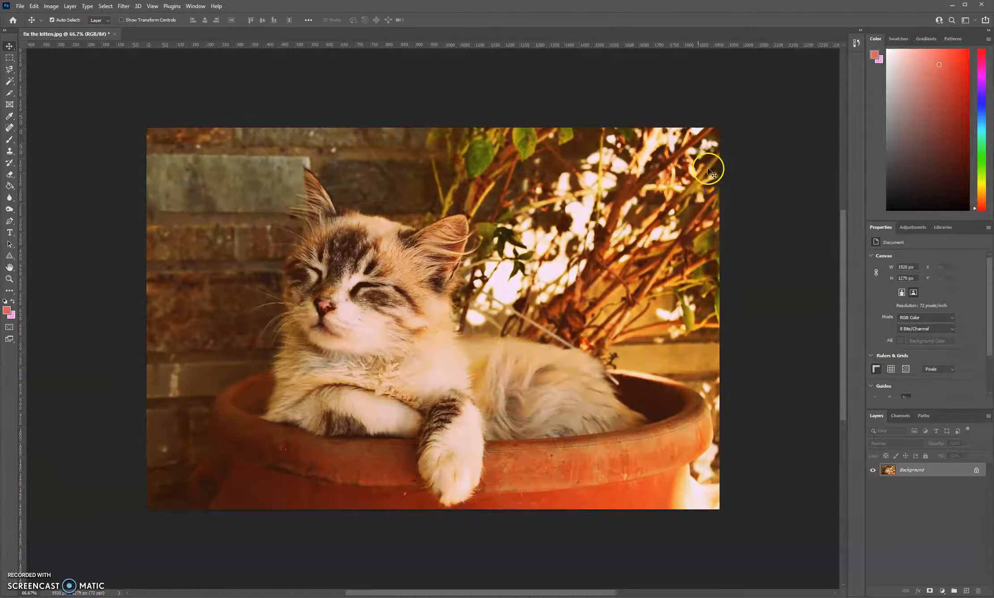
- Try a Vibrance adjustment, testing vibrance at -12 and +100 and saturation at +100, and discard it
left_click(51, 6)
mouse_move(103, 29)
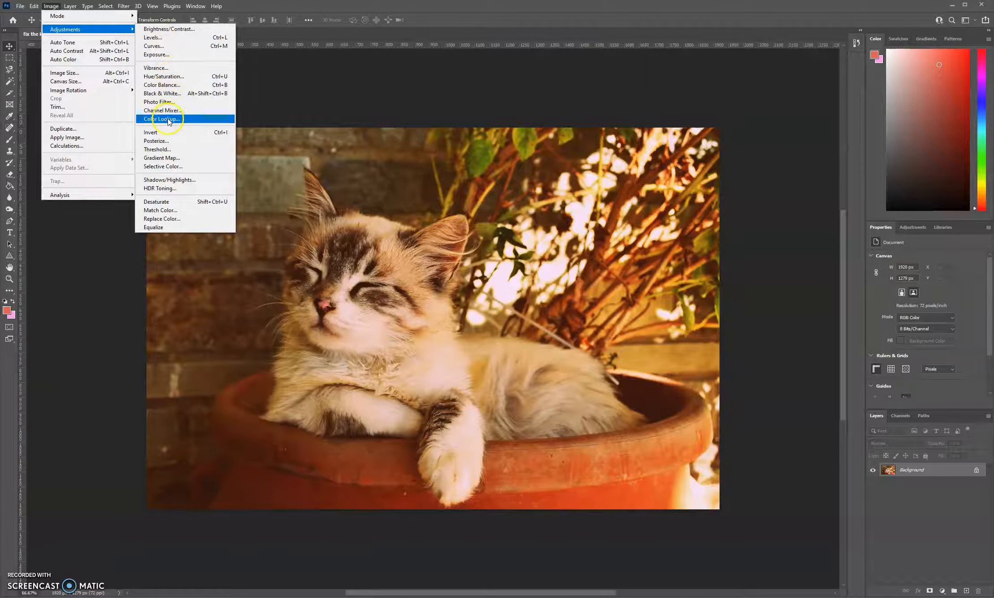
left_click(169, 69)
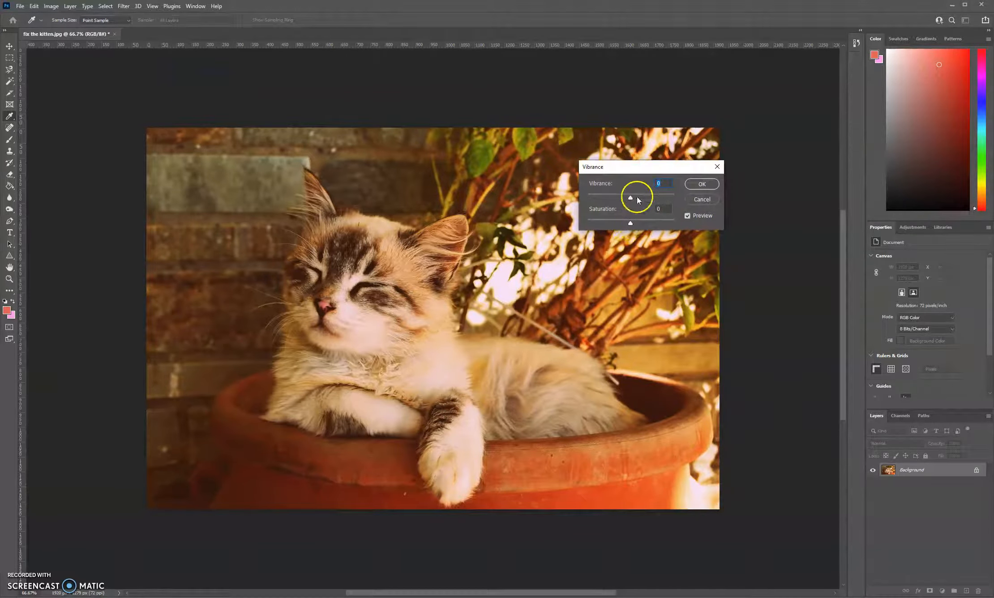
left_click_drag(679, 199, 668, 200)
left_click_drag(633, 198, 626, 200)
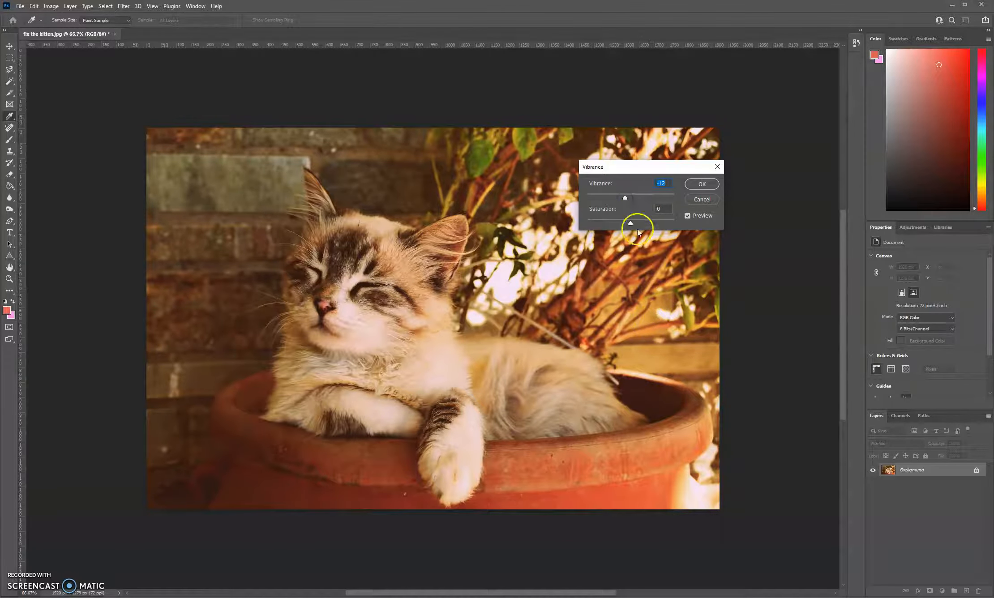
left_click_drag(625, 198, 638, 202)
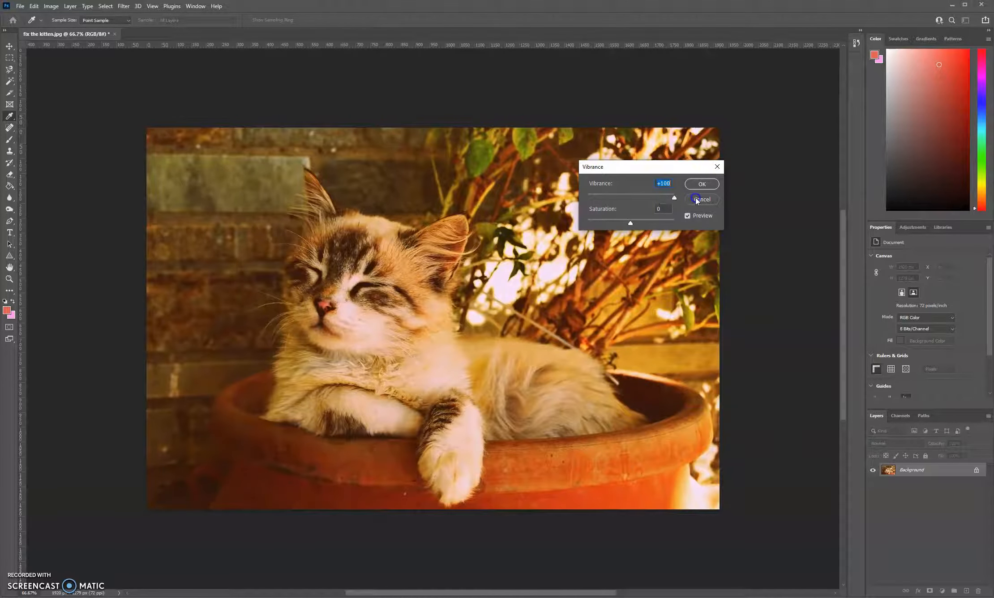
left_click_drag(675, 198, 677, 224)
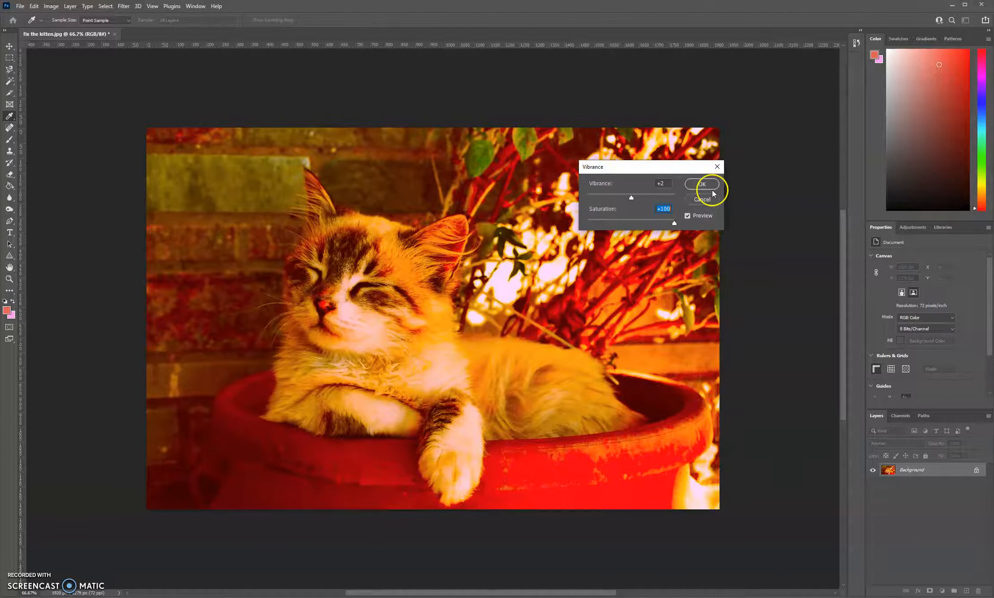
left_click(702, 200)
left_click(699, 199)
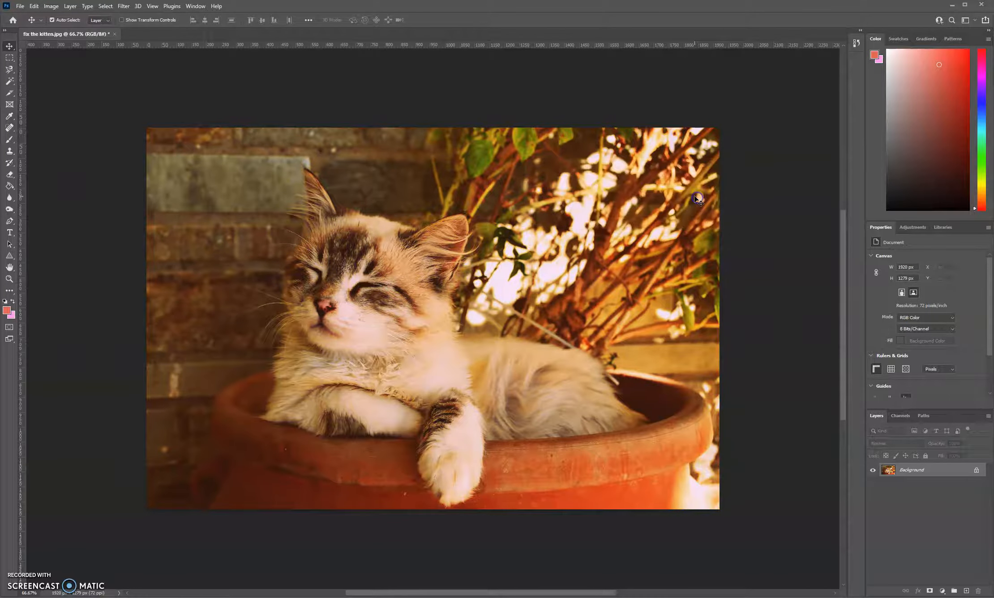
- Try a Hue/Saturation adjustment, testing hue at -33 and +3, saturation at -5 and lightness at +19, and discard it
left_click(71, 11)
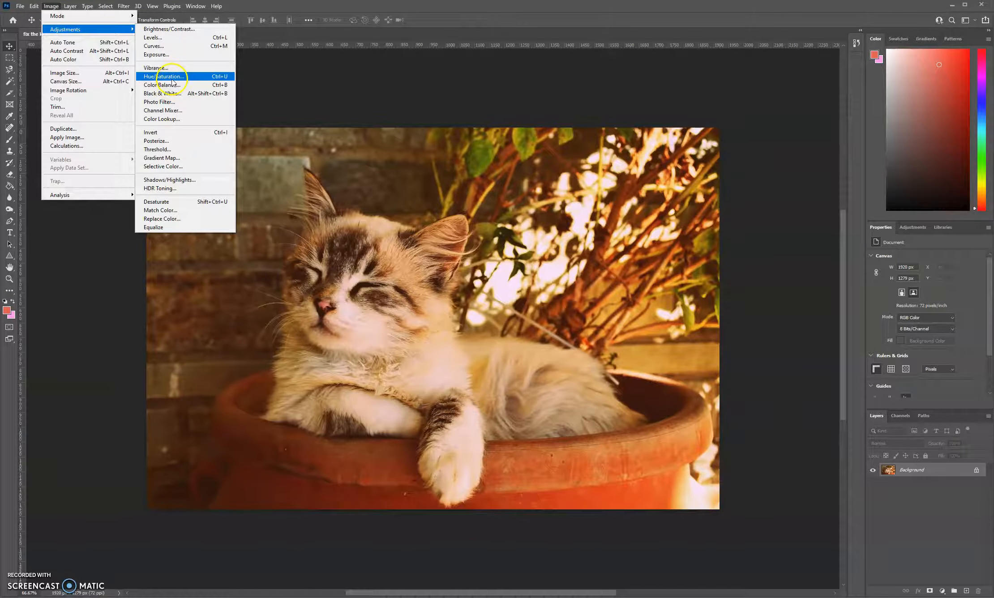
left_click(170, 80)
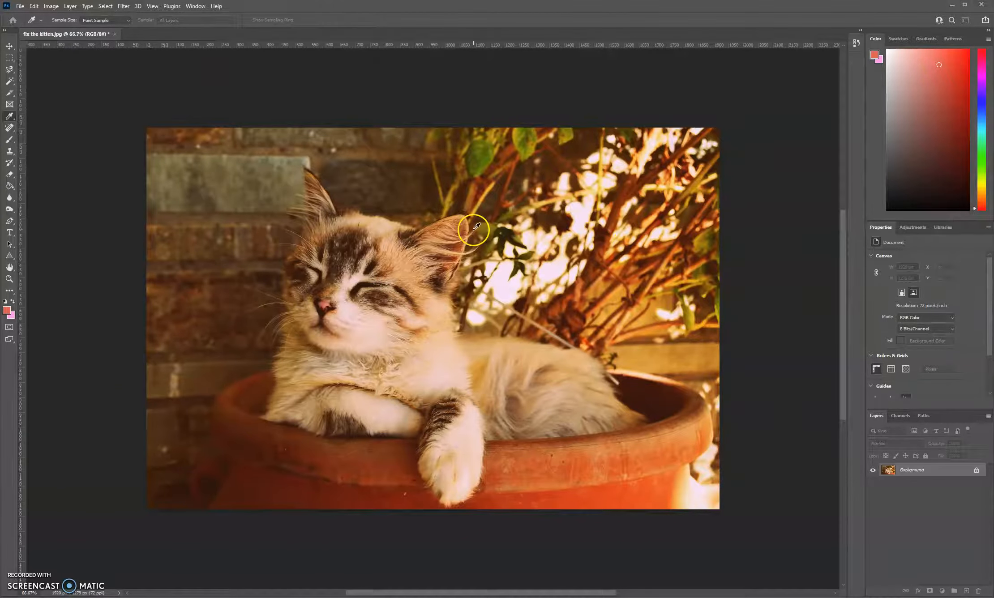
left_click_drag(978, 136, 696, 79)
left_click_drag(700, 141, 702, 143)
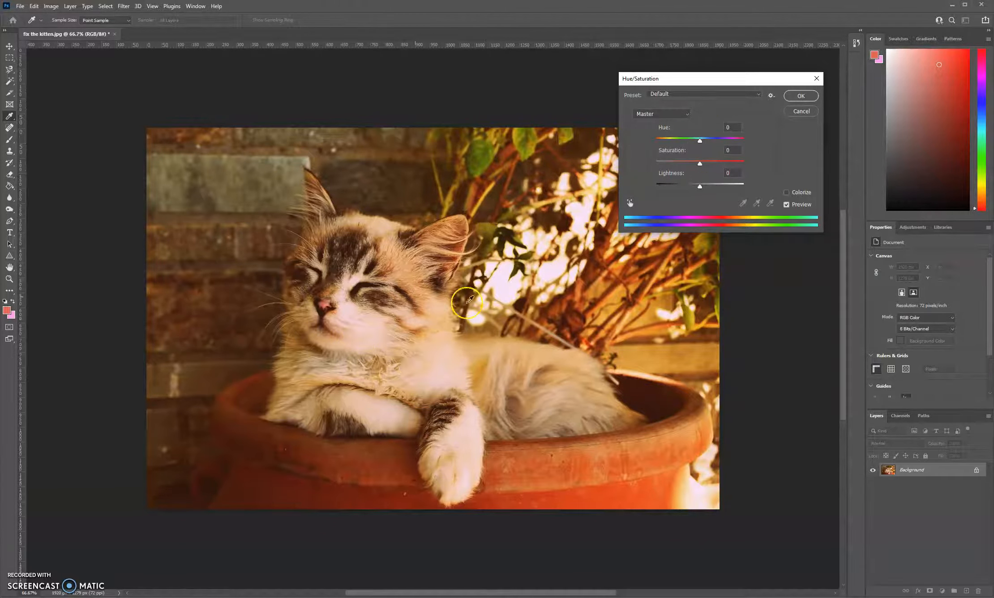
left_click_drag(701, 141, 696, 168)
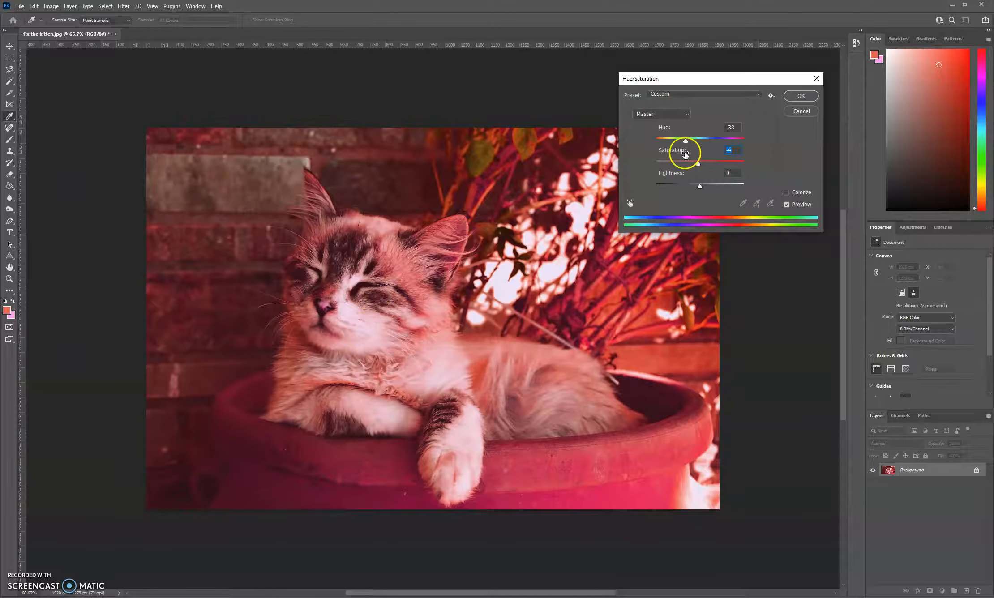
mouse_move(687, 144)
left_mouse_down()
mouse_move(709, 146)
mouse_move(656, 158)
mouse_move(703, 154)
left_mouse_up()
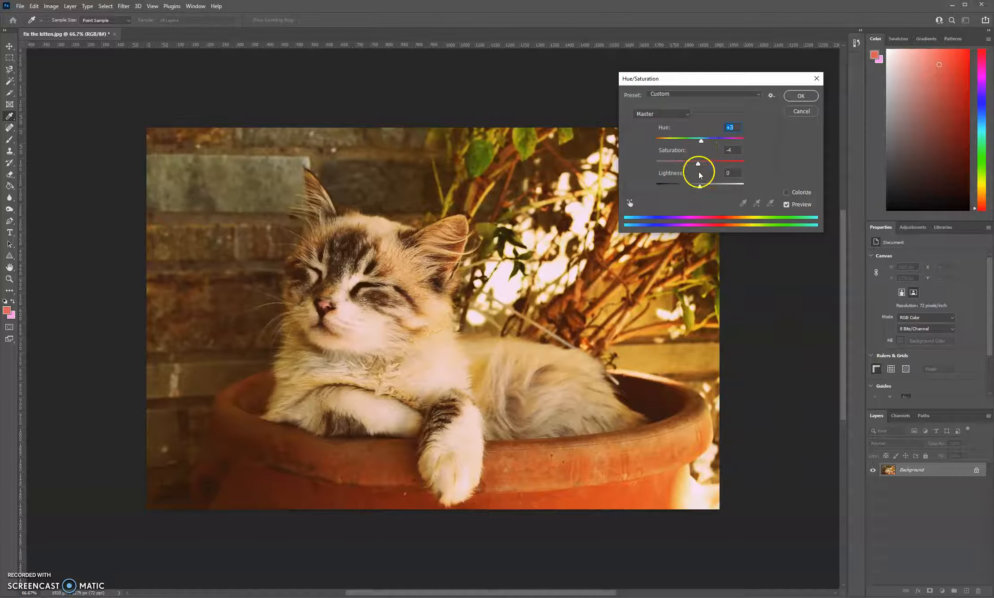
left_click_drag(707, 166, 709, 192)
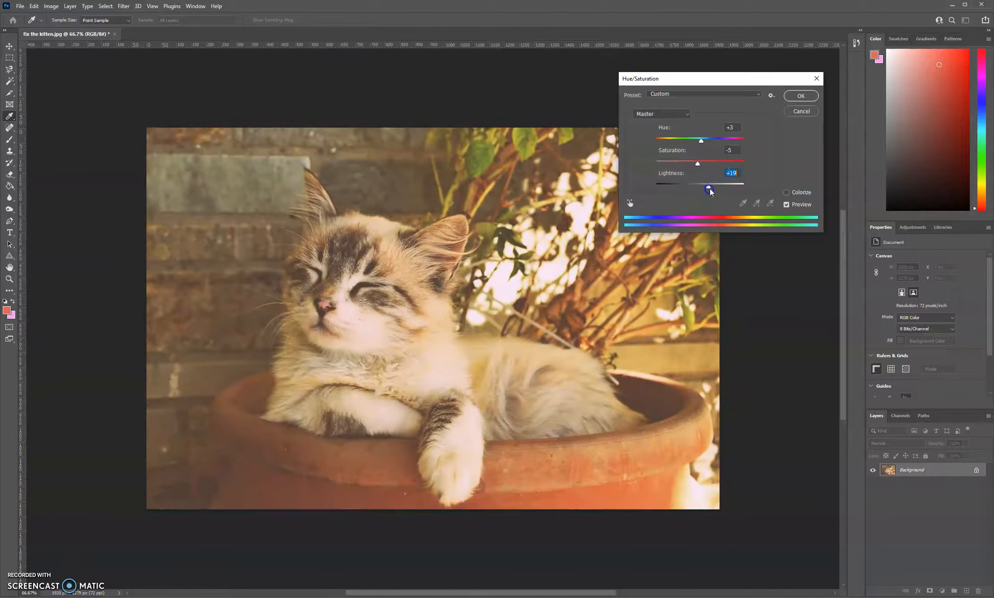
left_click(801, 111)
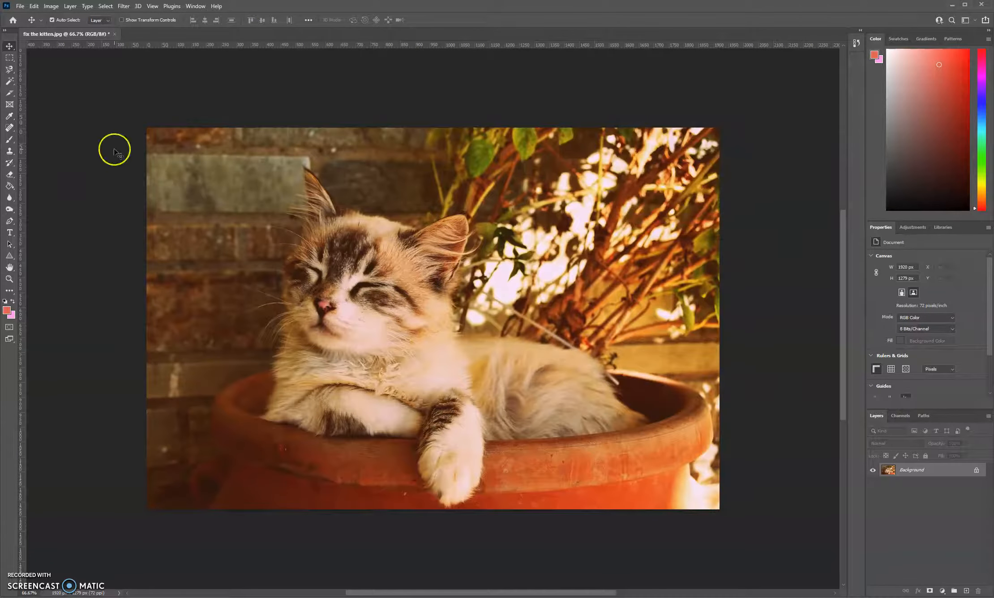
- Try a Color Balance adjustment on the kitten photo, testing the midtones' cyan-red level at +37, and discard it
left_click(53, 6)
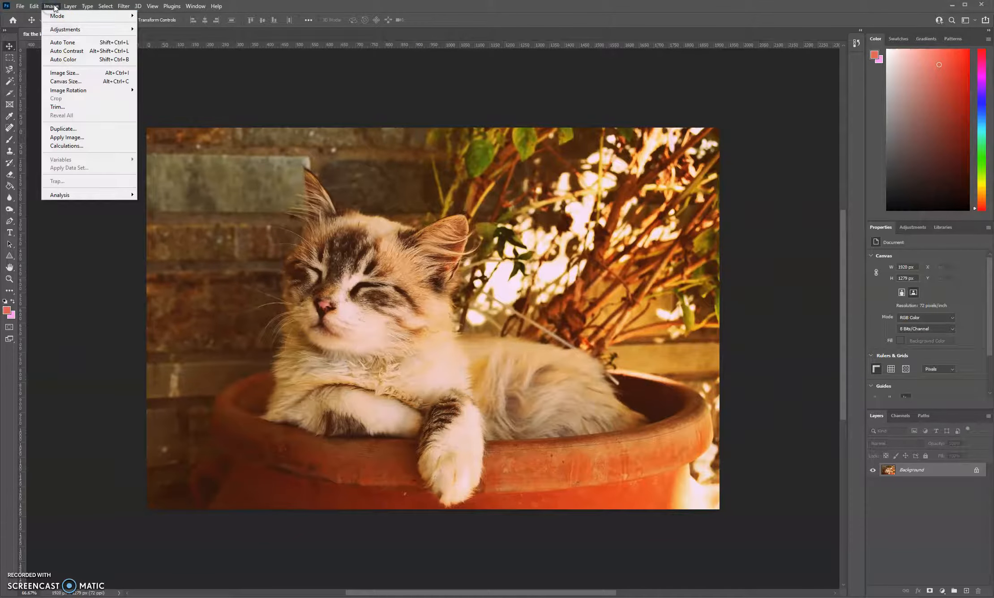
mouse_move(90, 29)
left_click(161, 84)
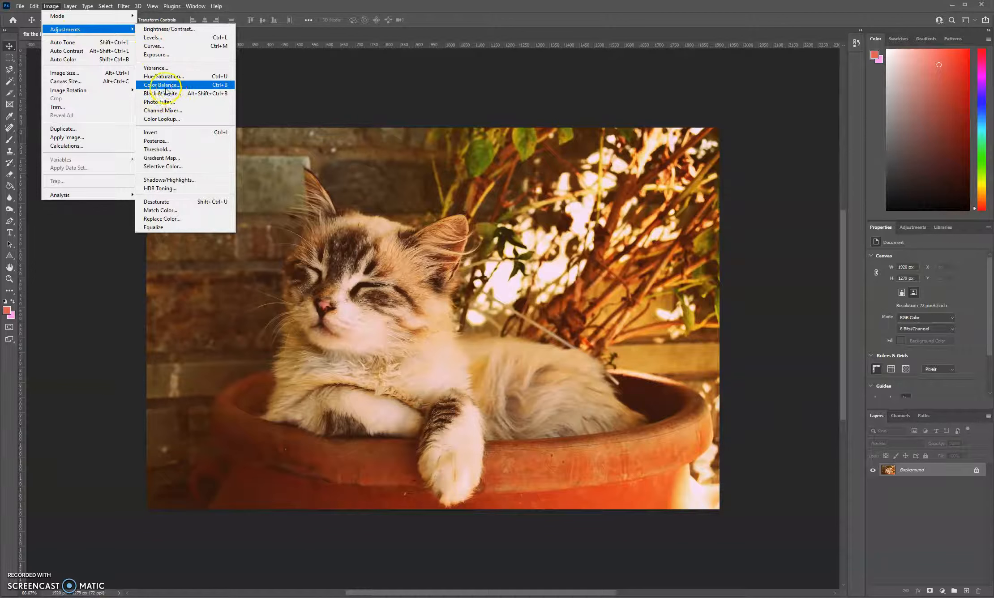
left_click(162, 85)
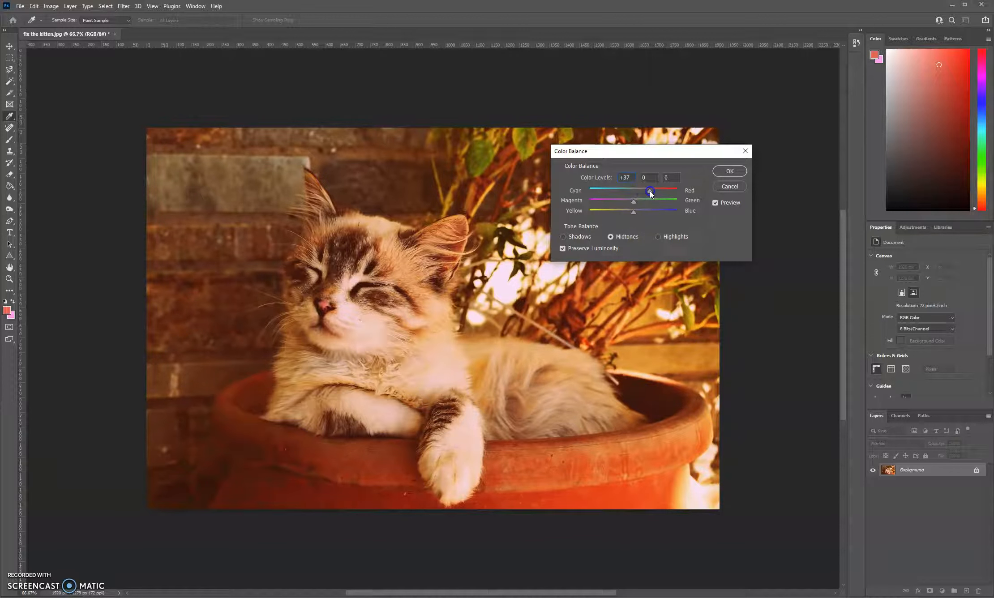
mouse_move(636, 206)
left_mouse_down()
mouse_move(609, 205)
mouse_move(649, 201)
left_mouse_up()
left_click_drag(659, 194, 629, 214)
left_click(738, 187)
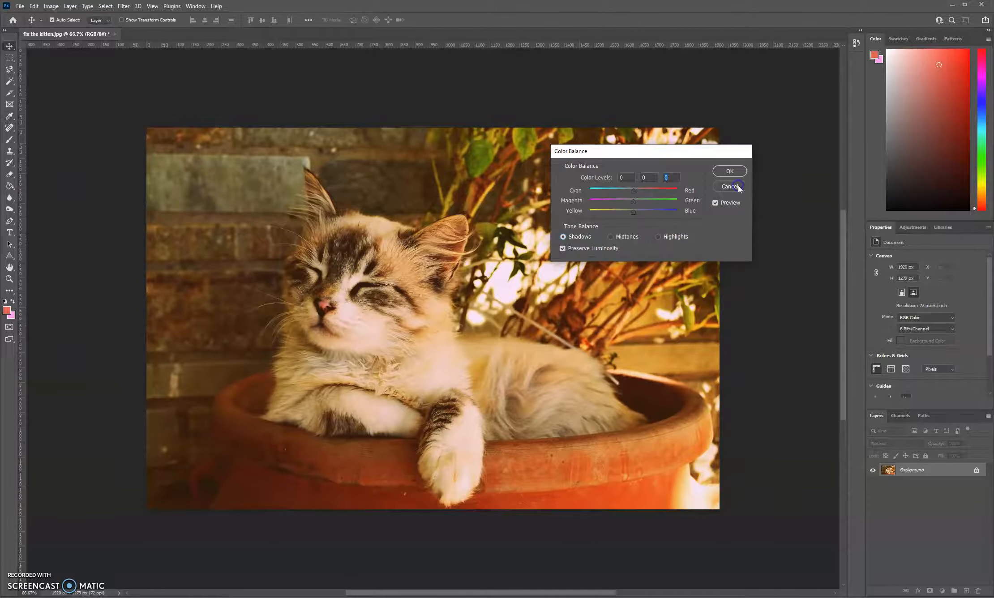
left_click(731, 190)
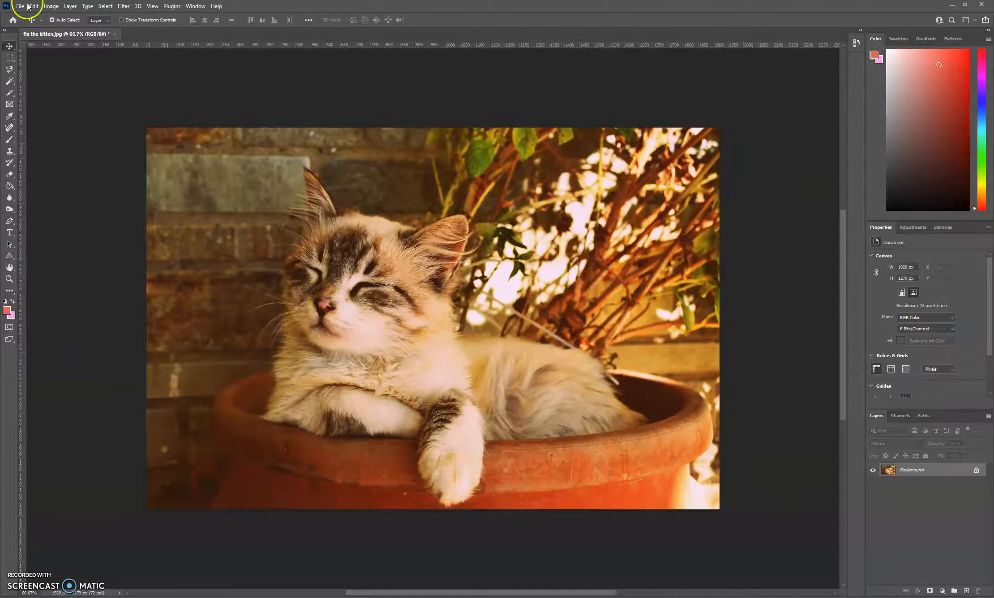
- Invert the kitten photo's colours, and invert them again to restore the original look
left_click(51, 7)
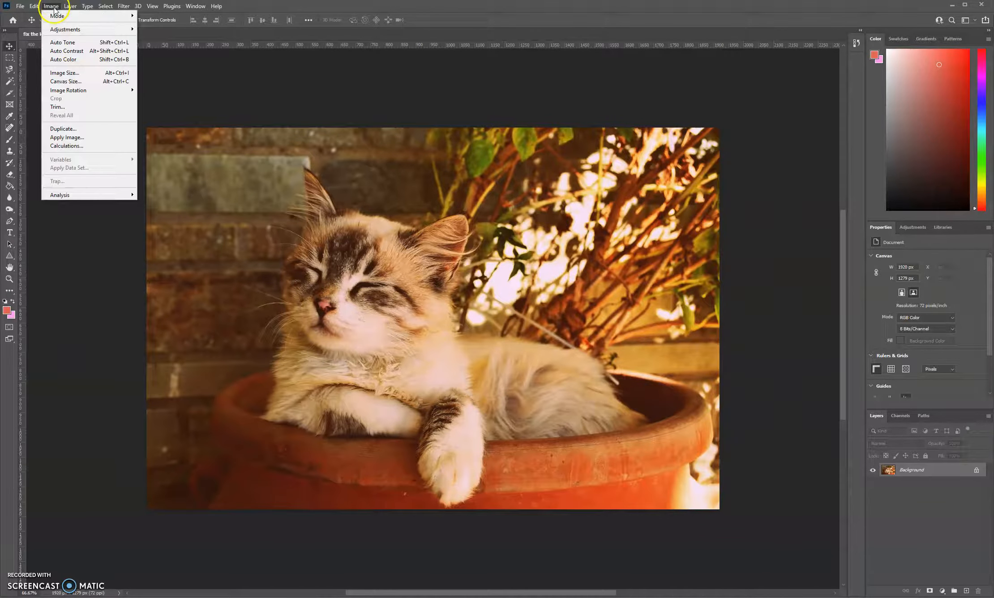
mouse_move(80, 29)
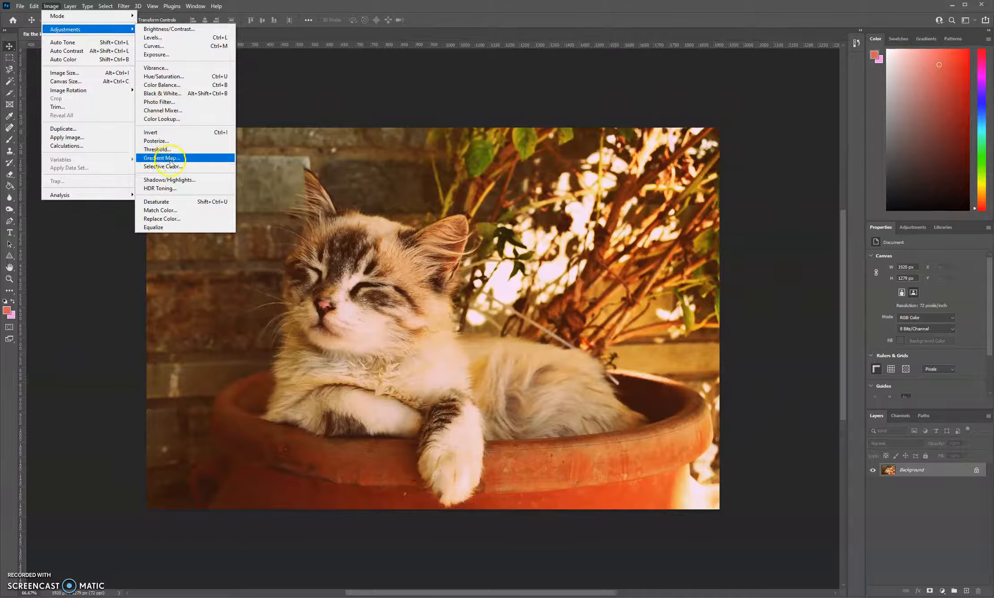
left_click(172, 135)
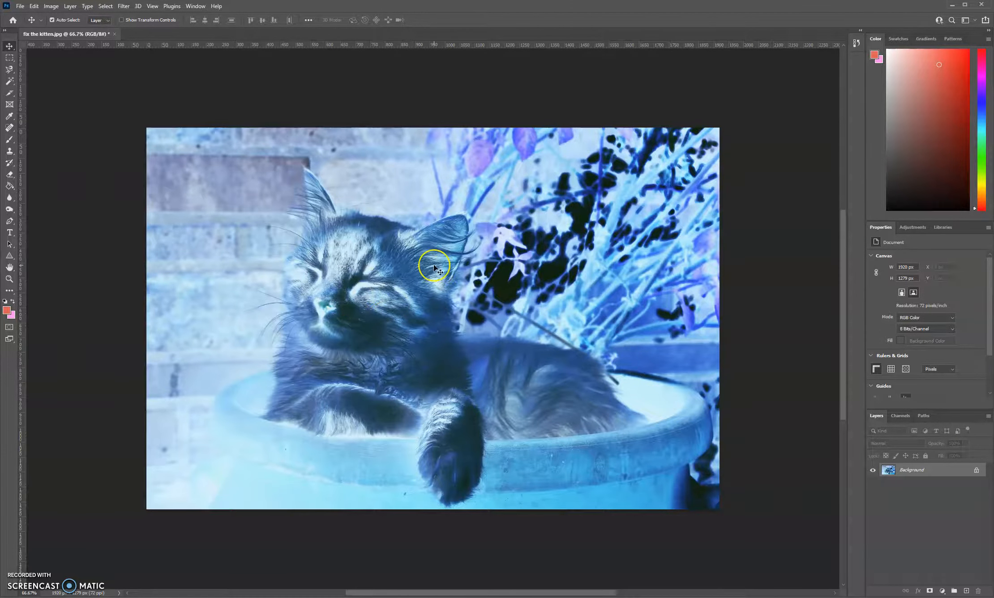
key("ctrl+i")
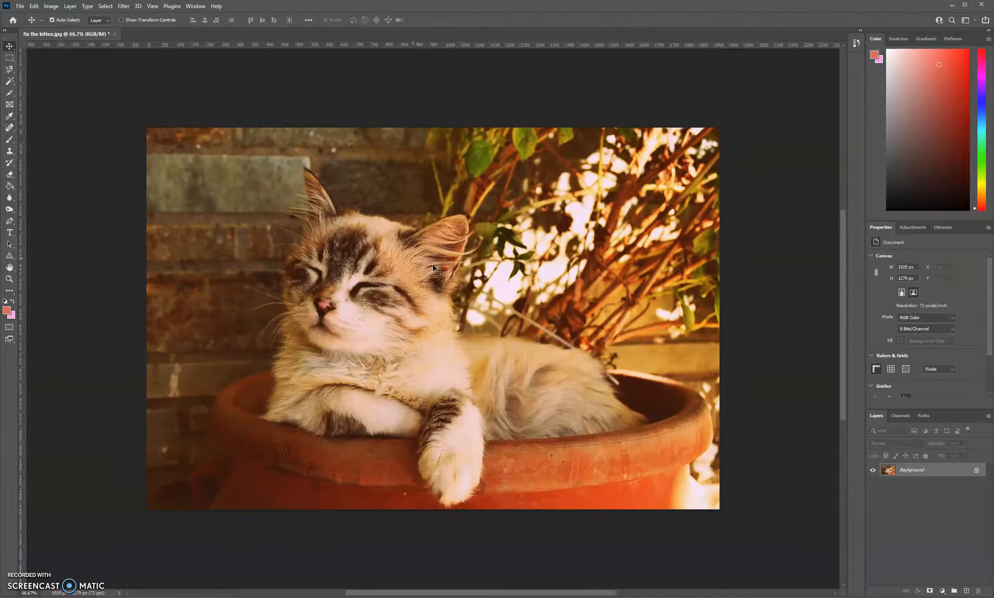
- Try posterizing the kitten photo at 4 and 105 levels, and discard the adjustment
left_click(58, 6)
mouse_move(71, 29)
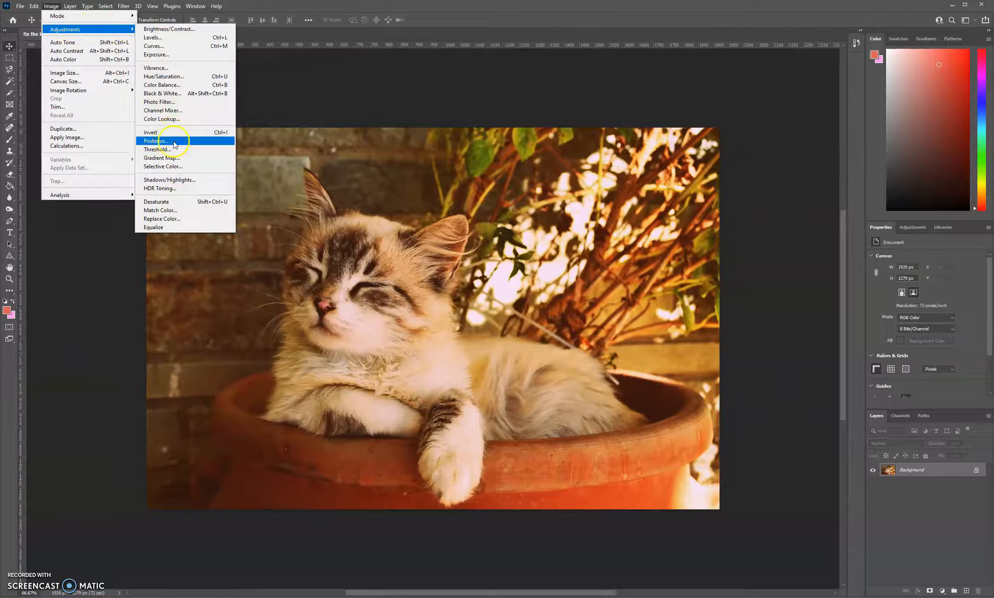
left_click(169, 143)
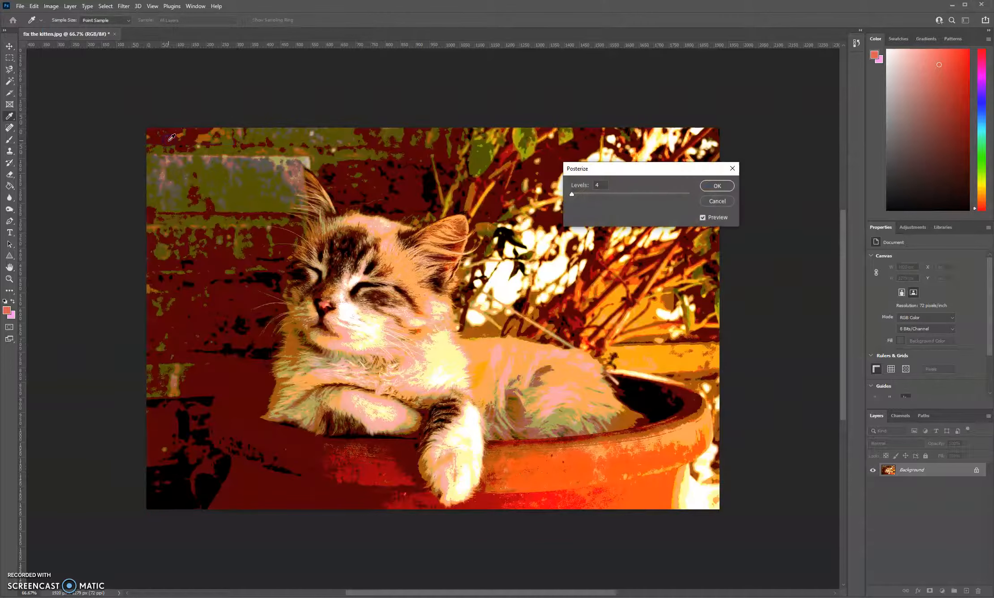
left_click_drag(572, 194, 609, 201)
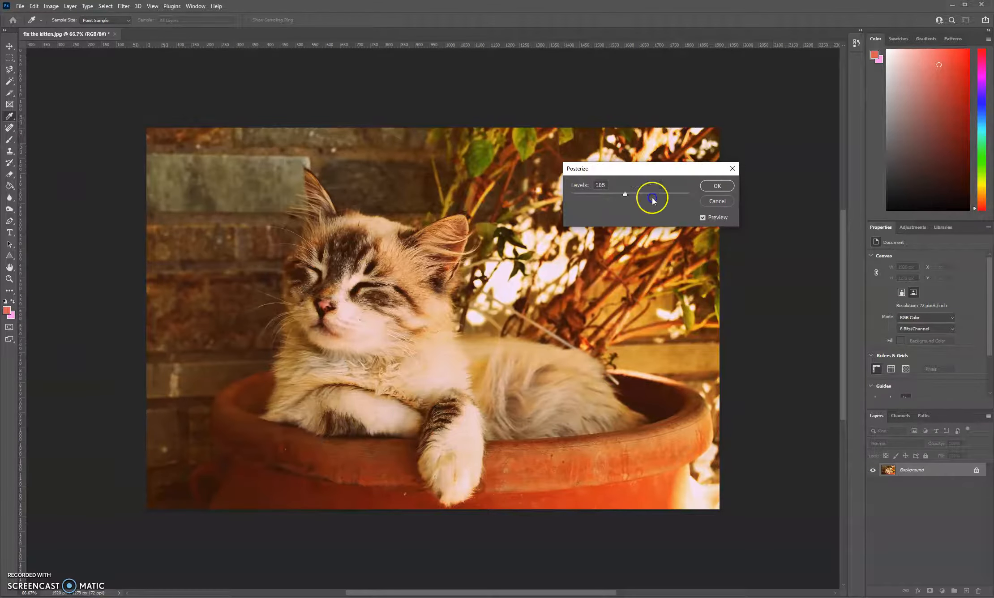
left_click(718, 201)
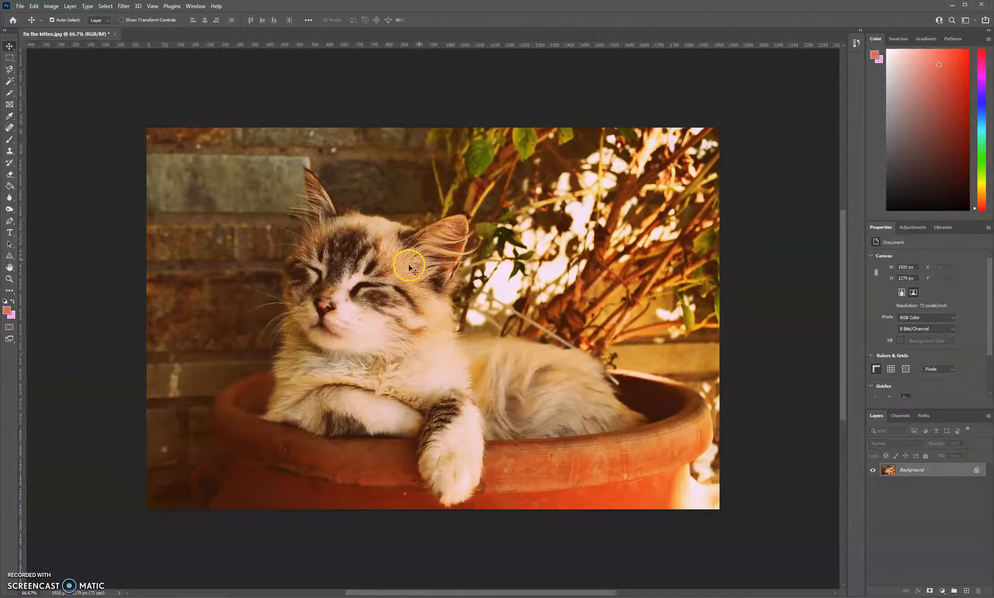
left_click(55, 7)
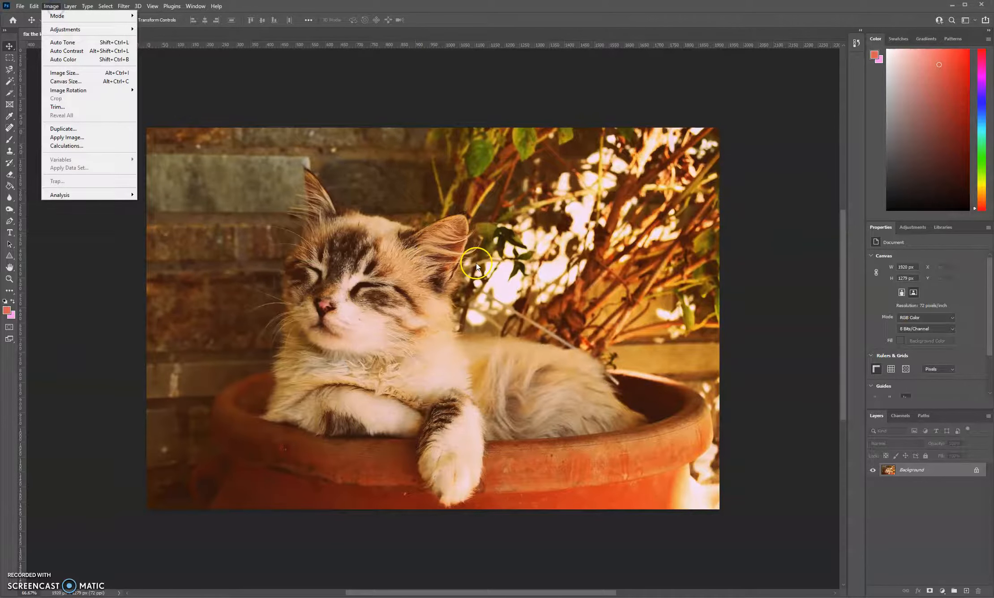
mouse_move(67, 30)
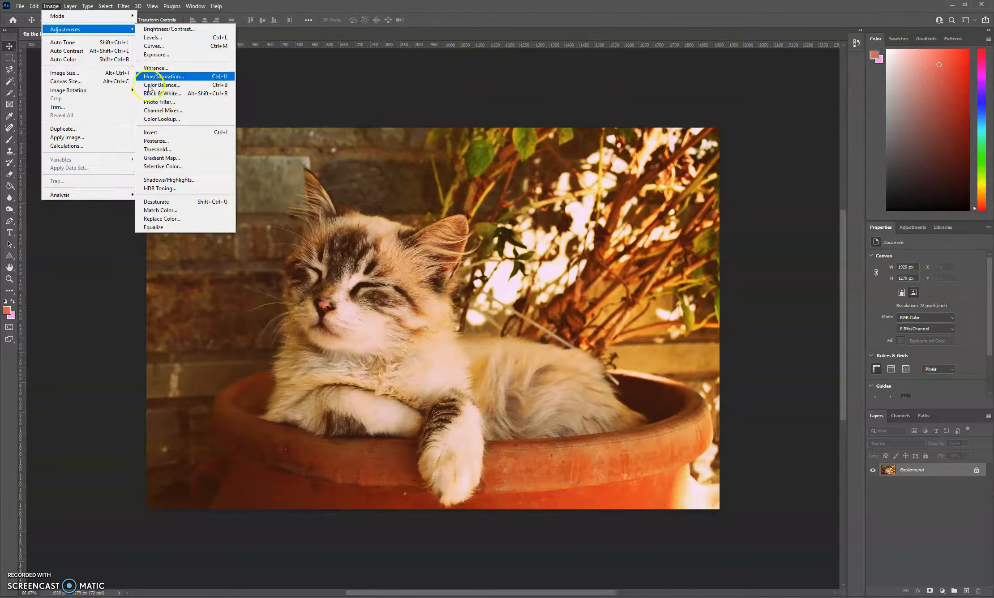
mouse_move(135, 31)
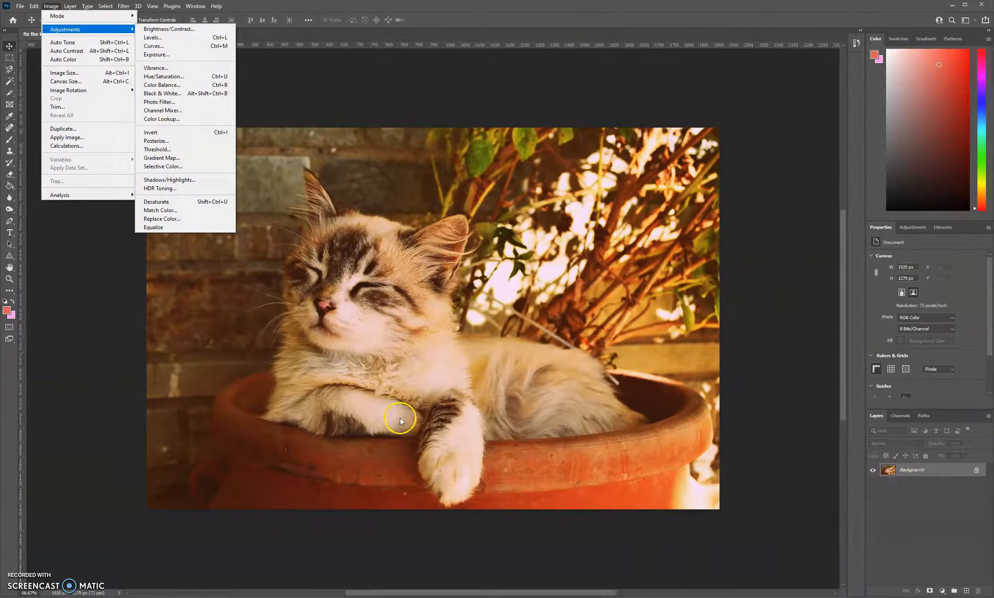
left_click(432, 81)
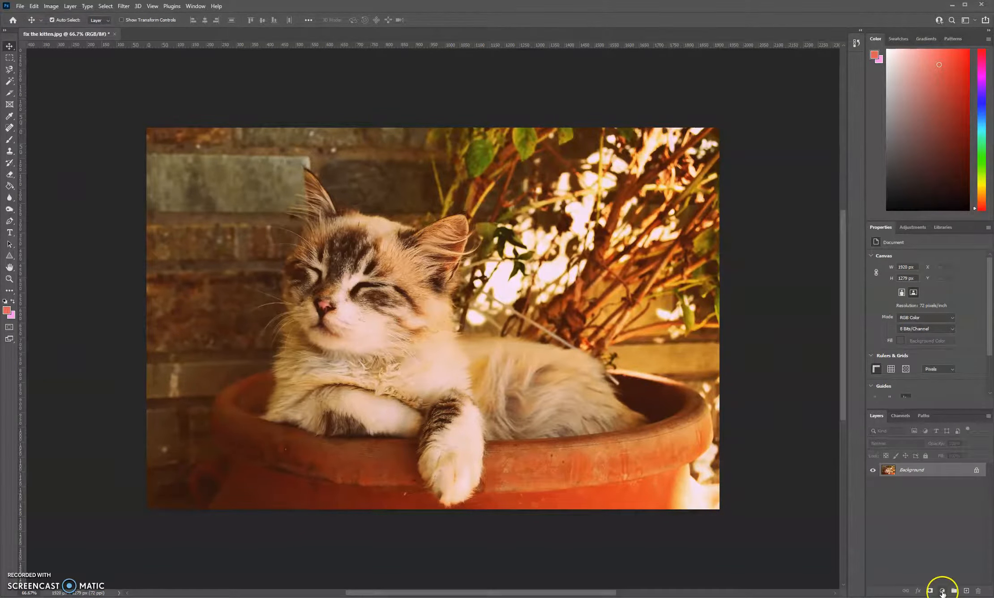
- Add a Hue/Saturation adjustment layer above the Background, and compare its mask properties with its adjustment properties
left_click(942, 593)
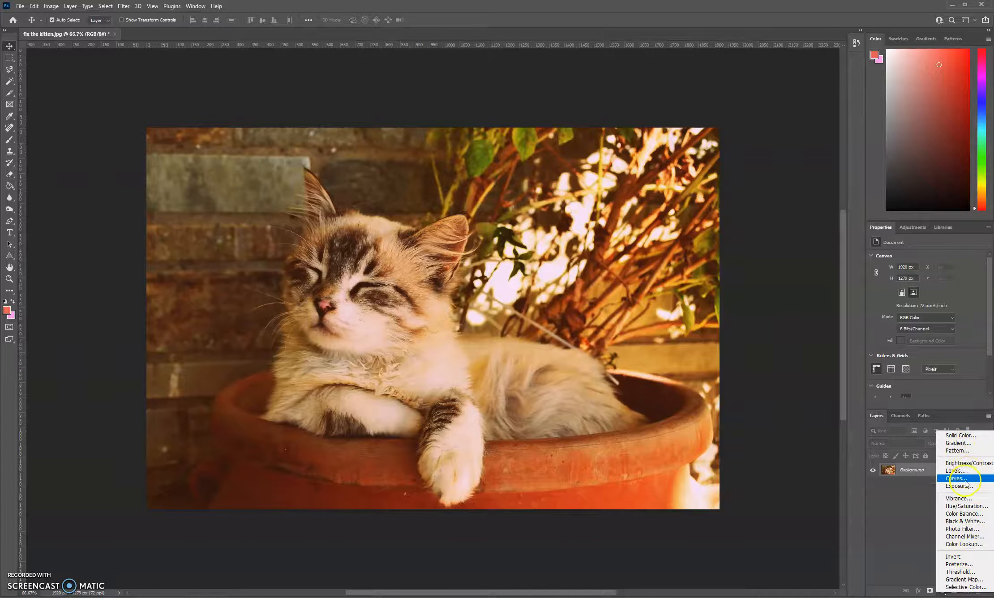
left_click(964, 510)
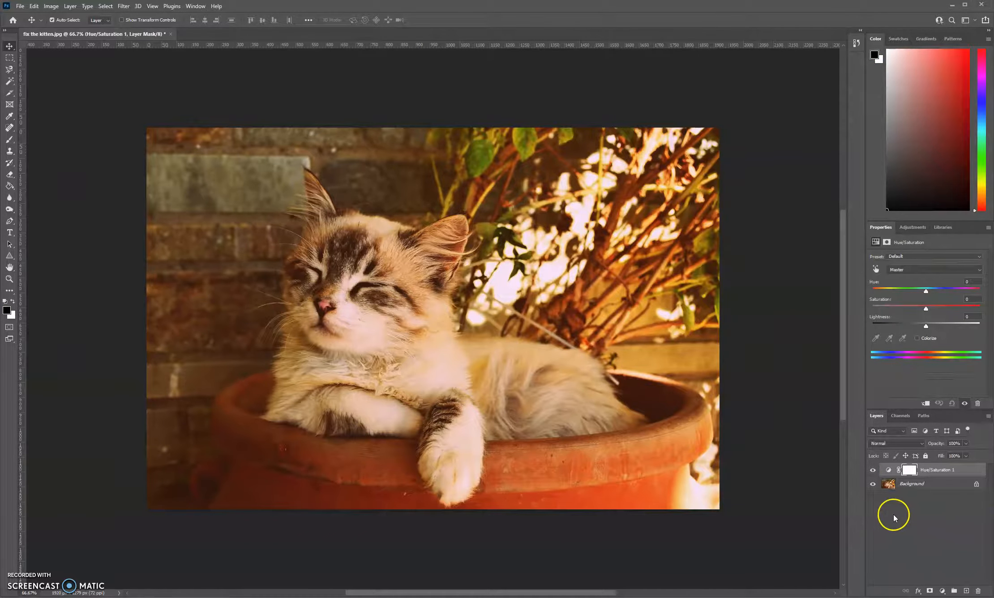
left_click(889, 470)
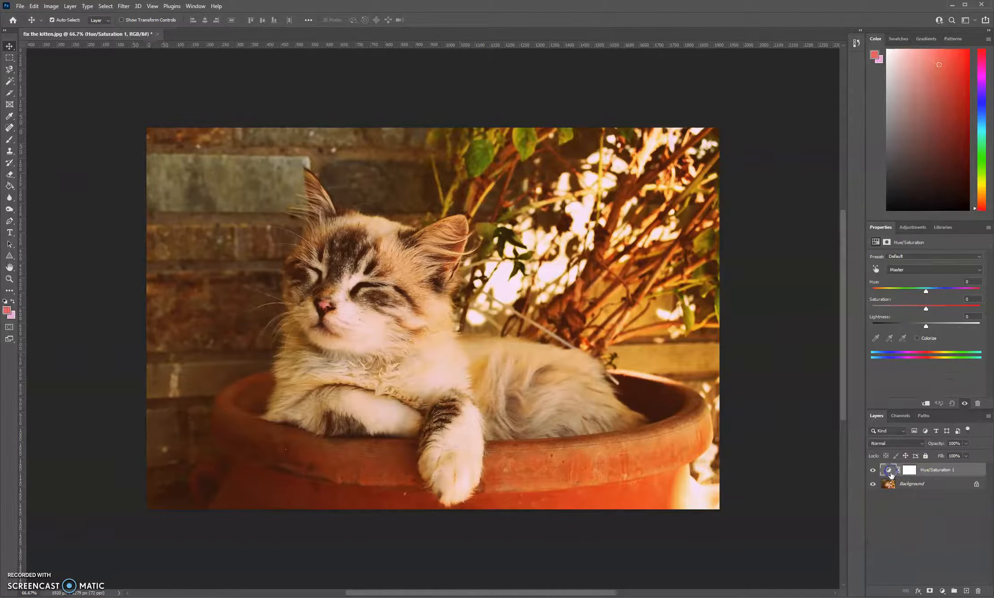
left_click(908, 470)
left_click(912, 473)
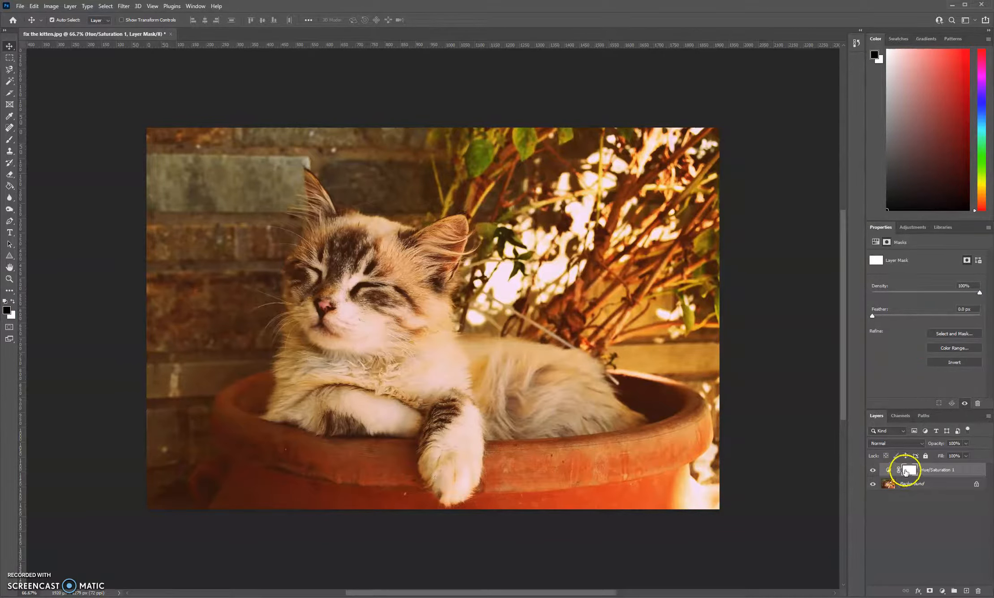
left_click(891, 471)
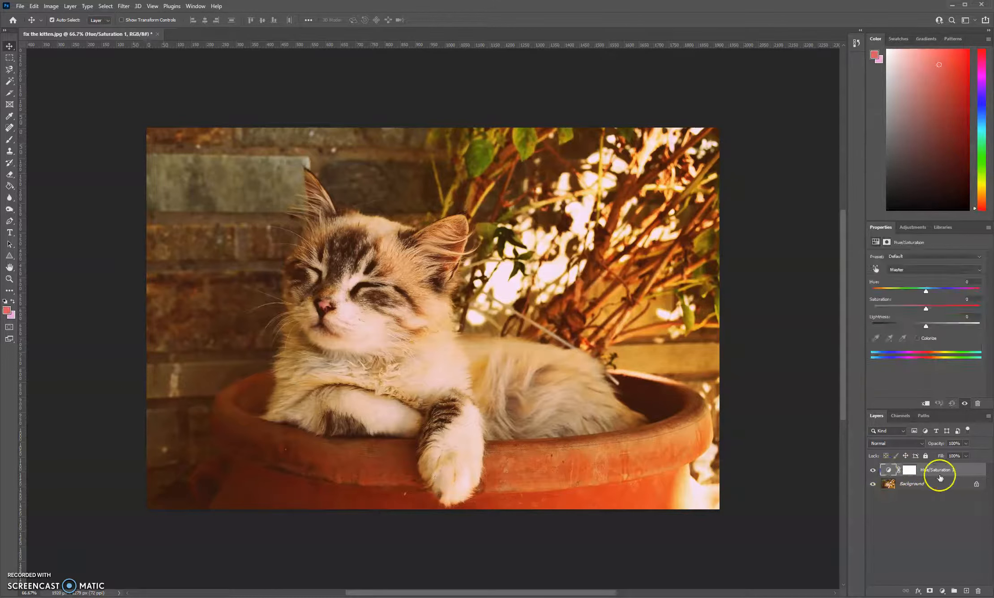
- Set the Hue/Saturation layer's hue to +33 and saturation to about +45, and toggle the layer off and on to compare
left_click_drag(926, 293, 954, 310)
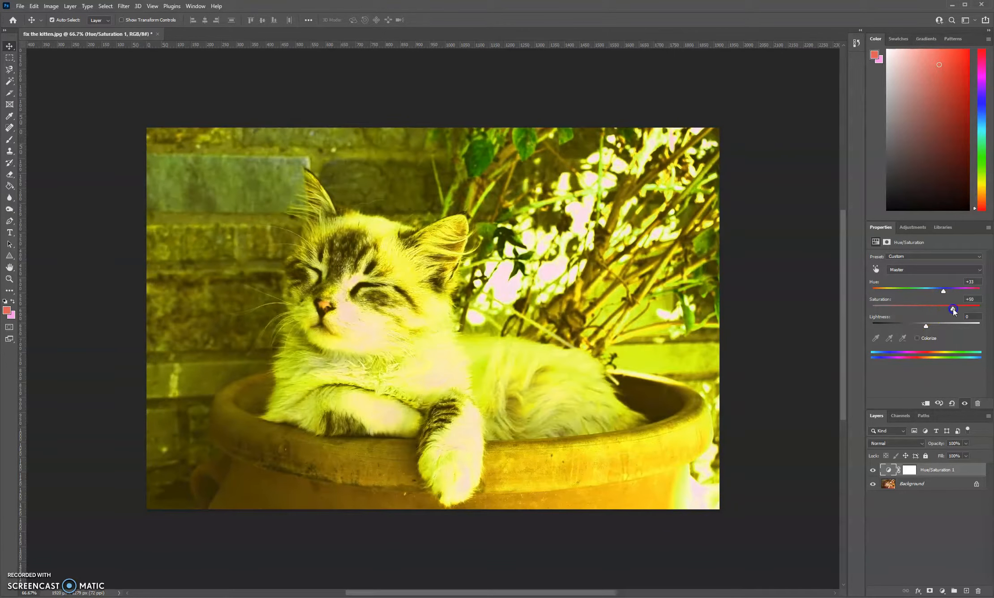
left_click(873, 471)
left_click(873, 471)
- Add a Curves adjustment layer with a steep RGB S-curve, placing its upper point at input 145, output 164
left_click(942, 591)
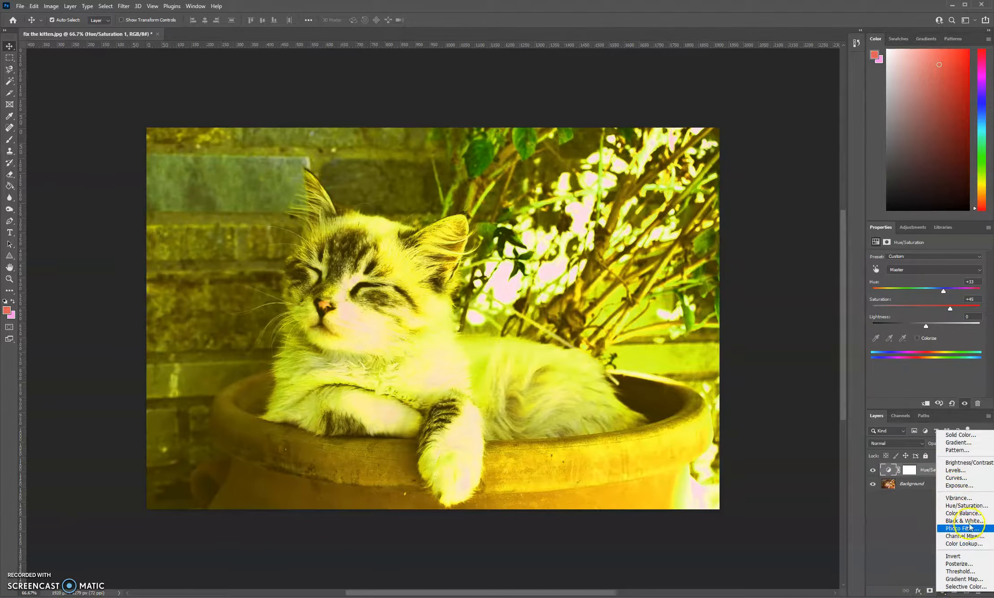
left_click(966, 482)
left_click_drag(917, 340, 942, 310)
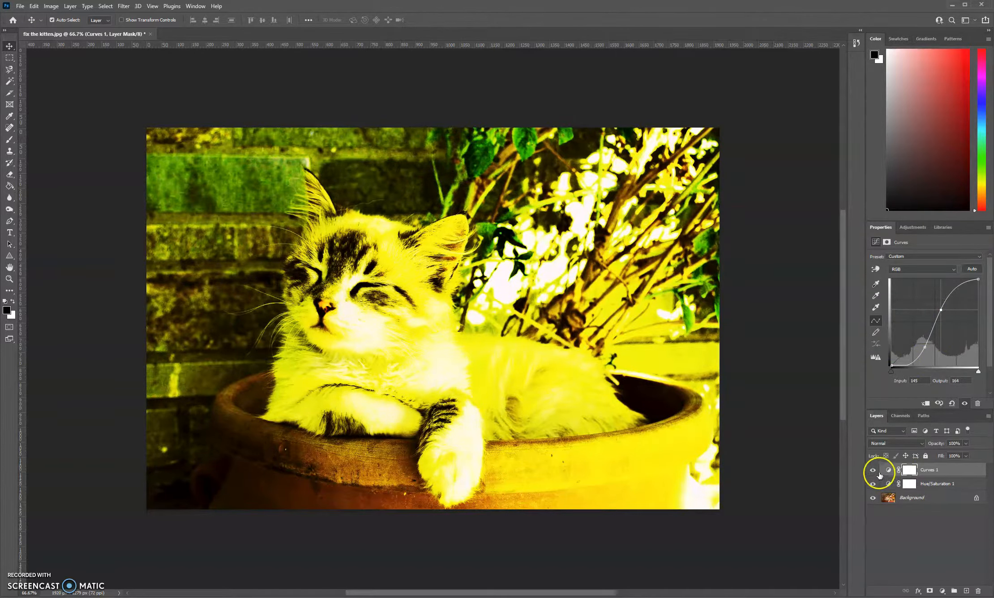
- Toggle the visibility of the Curves and Hue/Saturation layers to compare their separate and combined effects with the original photo
left_click(873, 485)
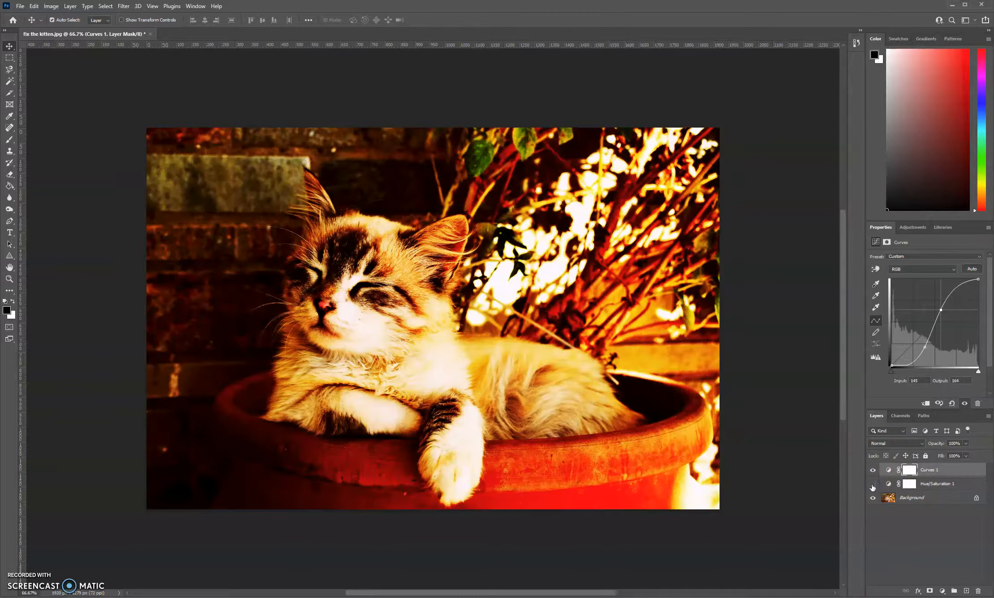
left_click(873, 471)
left_click(872, 470)
left_click(873, 484)
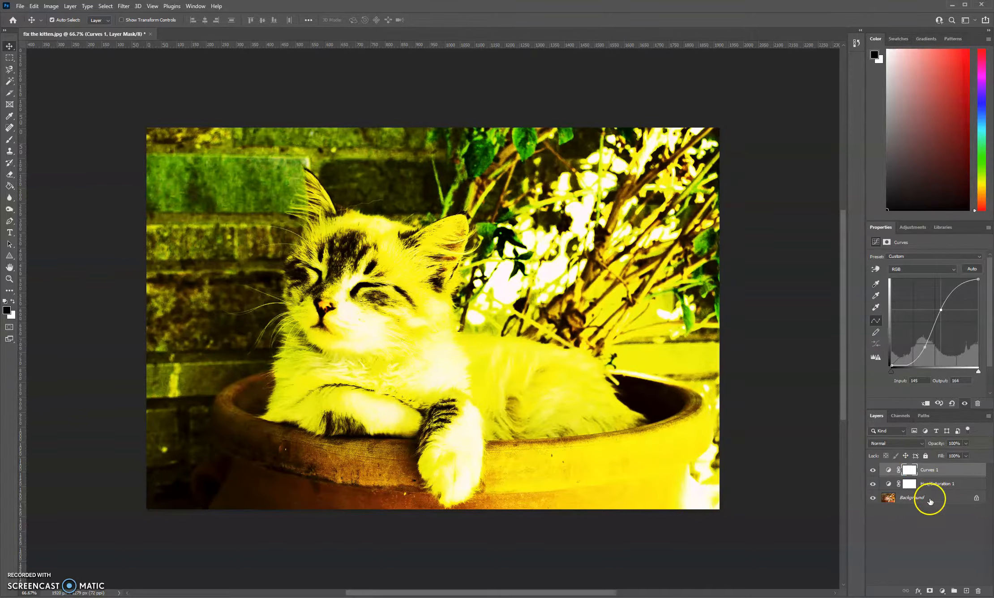
left_click_drag(910, 469, 910, 477)
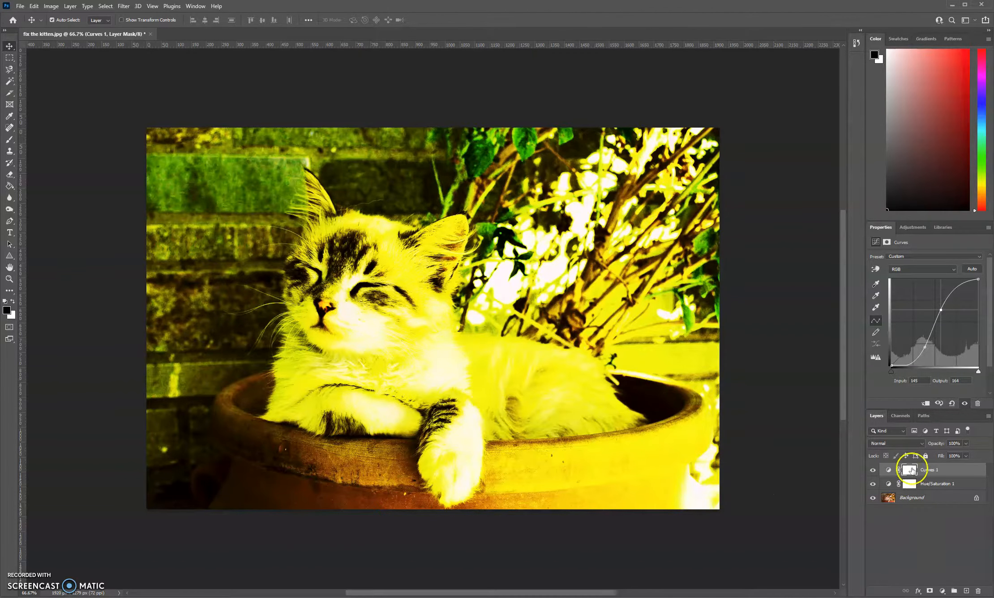
left_click(873, 484)
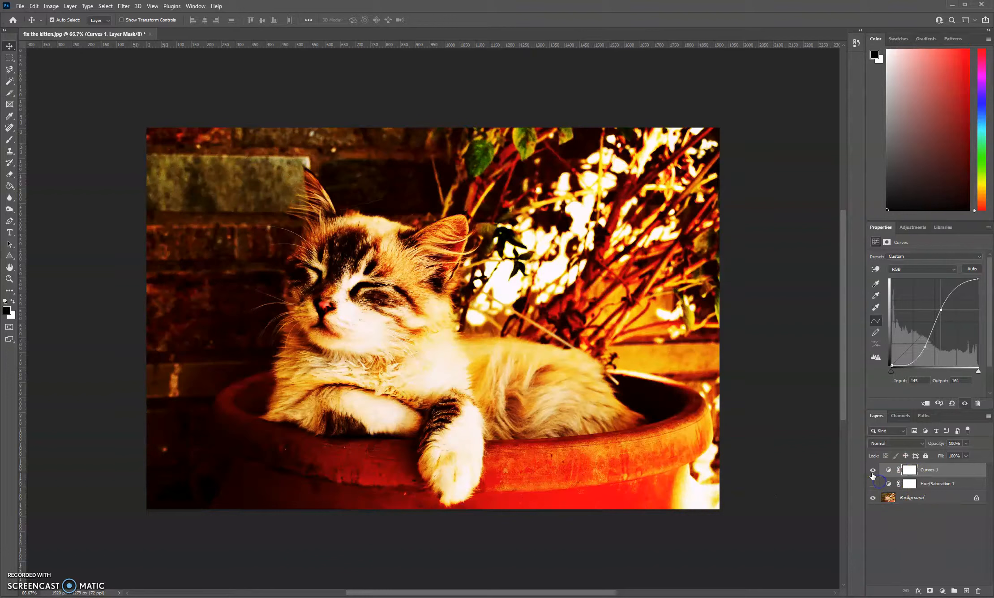
left_click(872, 472)
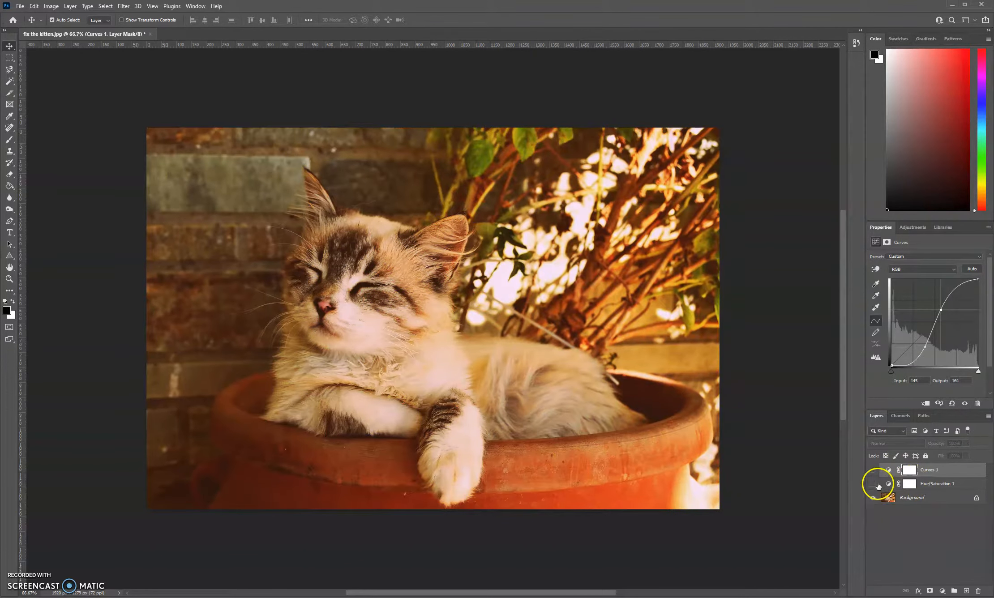
left_click(873, 484)
left_click(873, 471)
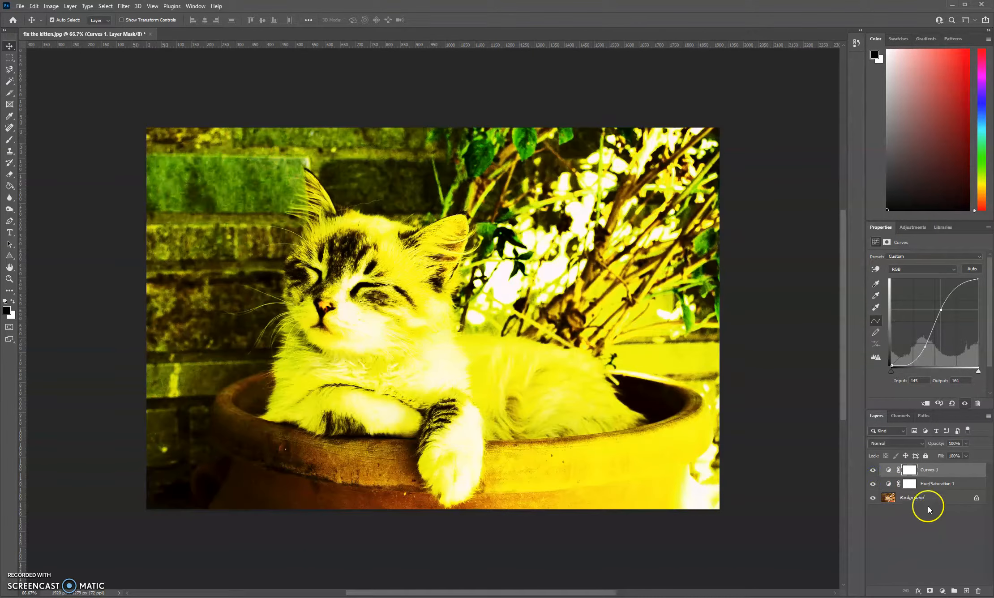